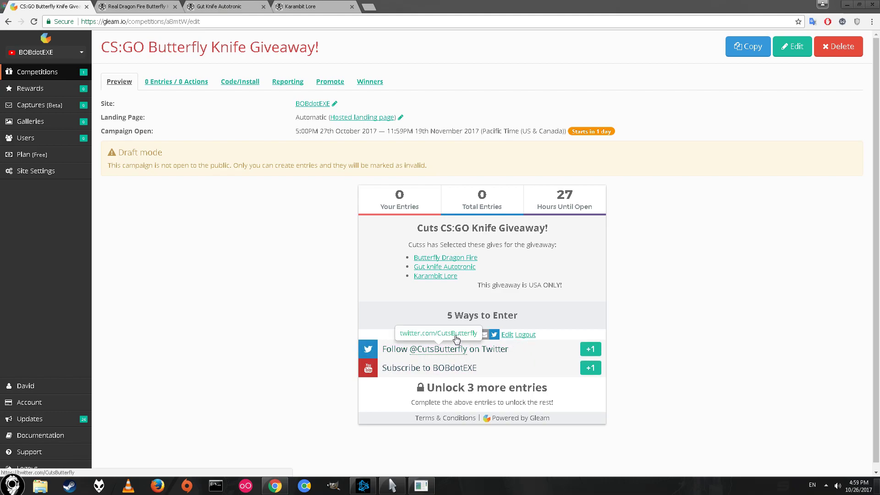
View the enlarged product photo of the Real Dragon Fire butterfly knife and return to the giveaway preview.
right_click(433, 349)
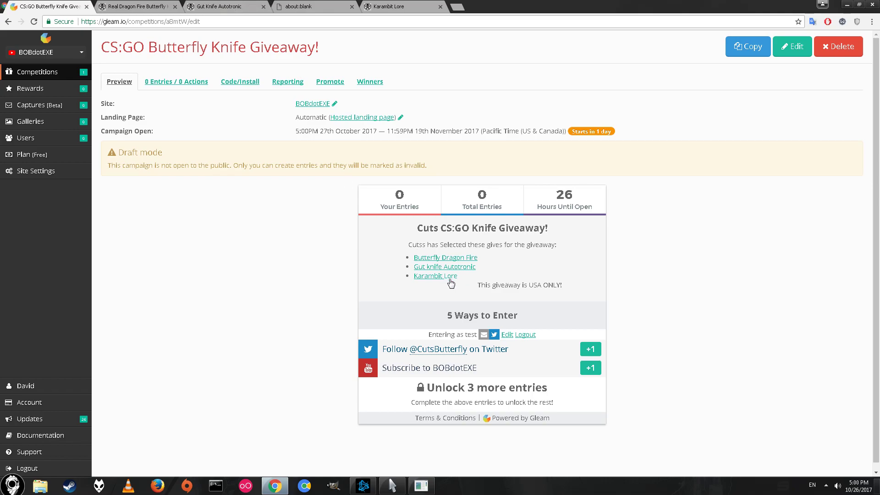
click(156, 5)
click(376, 288)
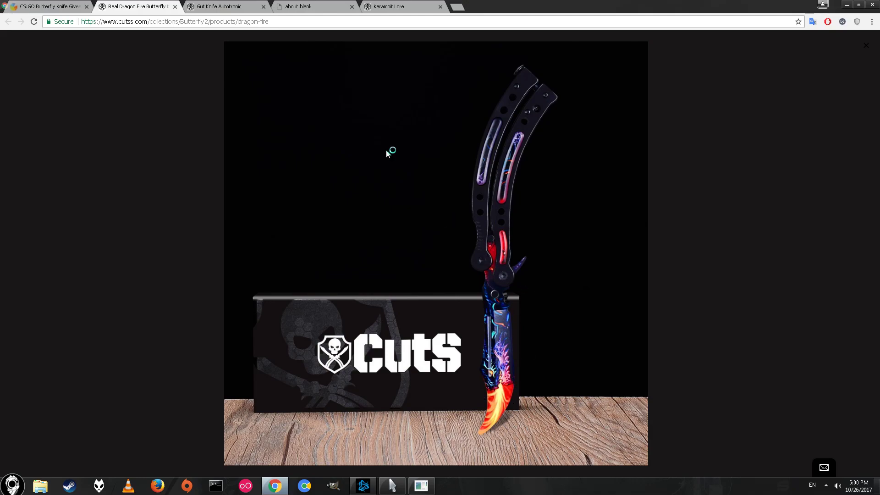
click(73, 6)
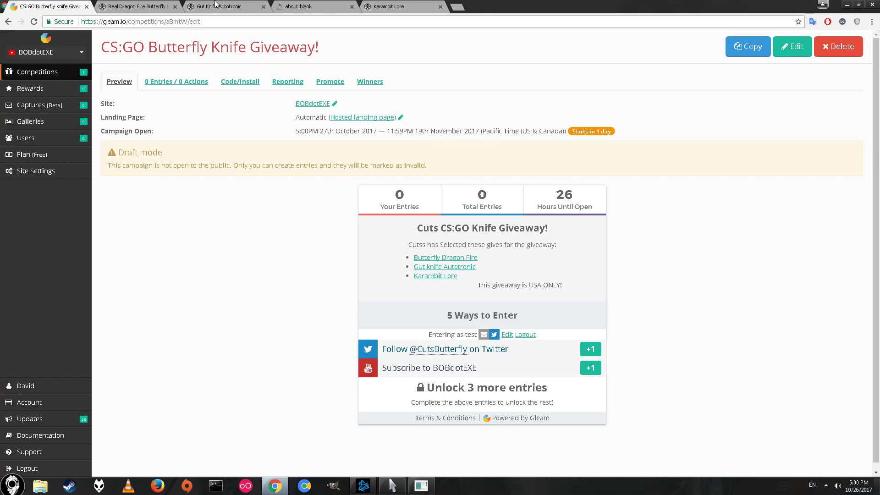
From the Gut Knife Autotronic product page, open the store's Gut Knife collection and look through its knives.
click(232, 6)
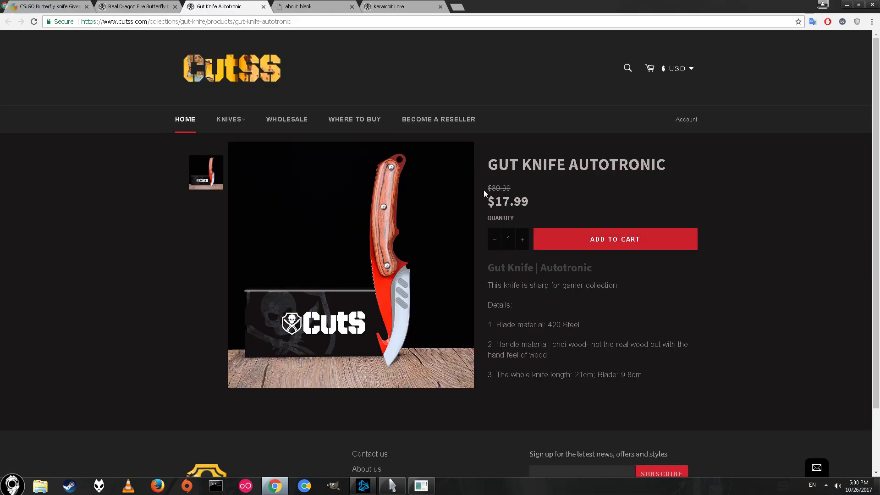
mouse_move(230, 118)
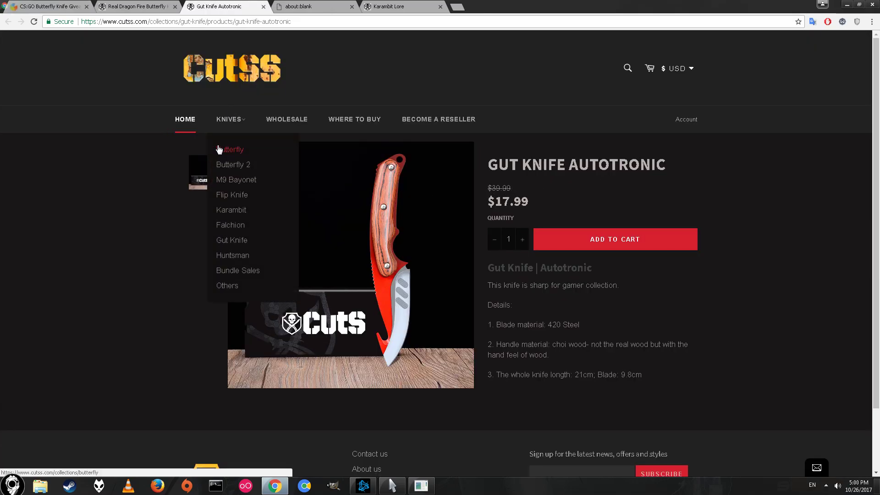
click(233, 242)
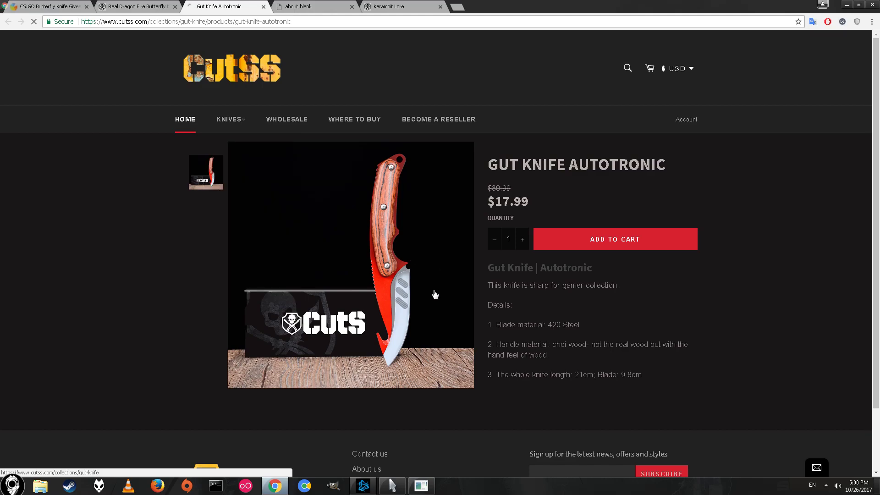
scroll(421, 307, down, 4)
scroll(421, 307, down, 5)
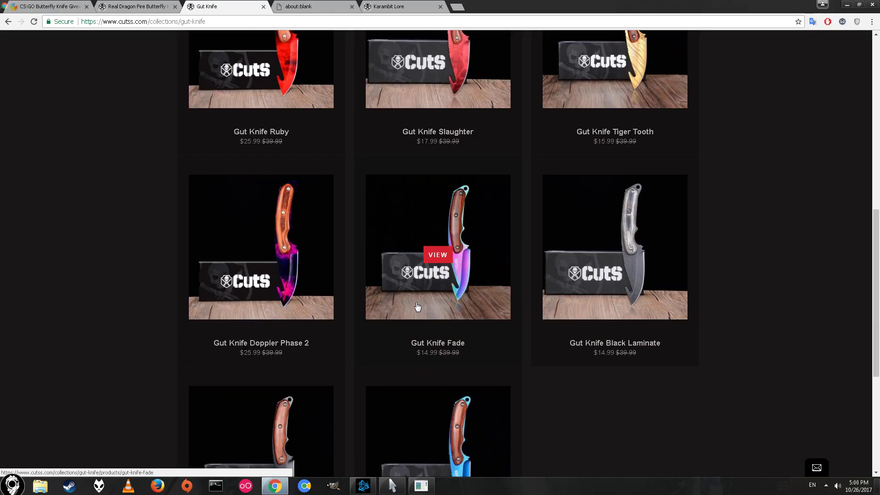
scroll(418, 306, up, 3)
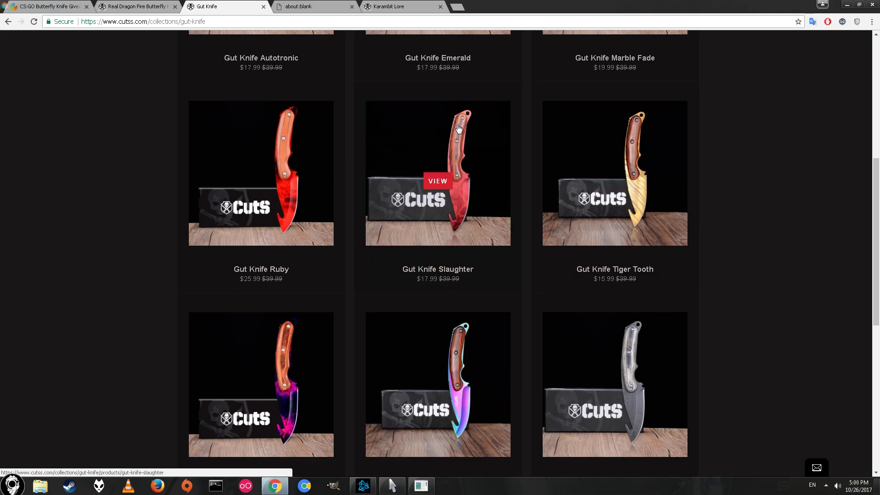
scroll(444, 172, down, 8)
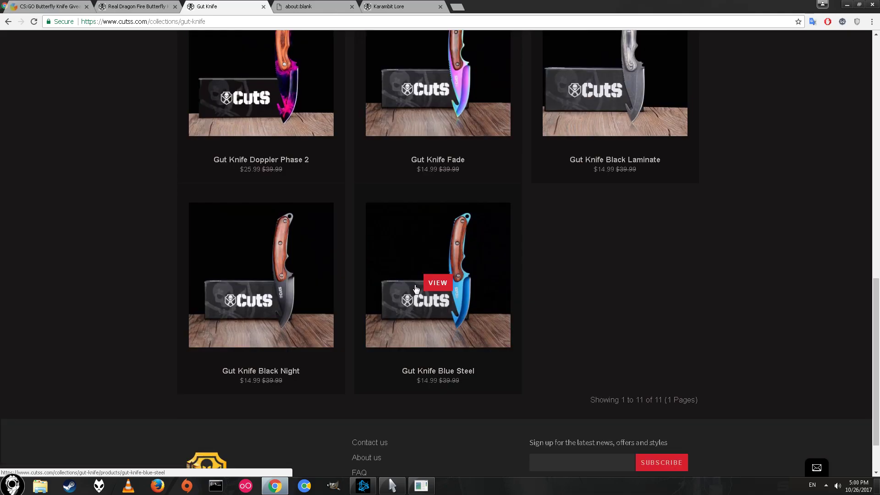
scroll(407, 290, up, 12)
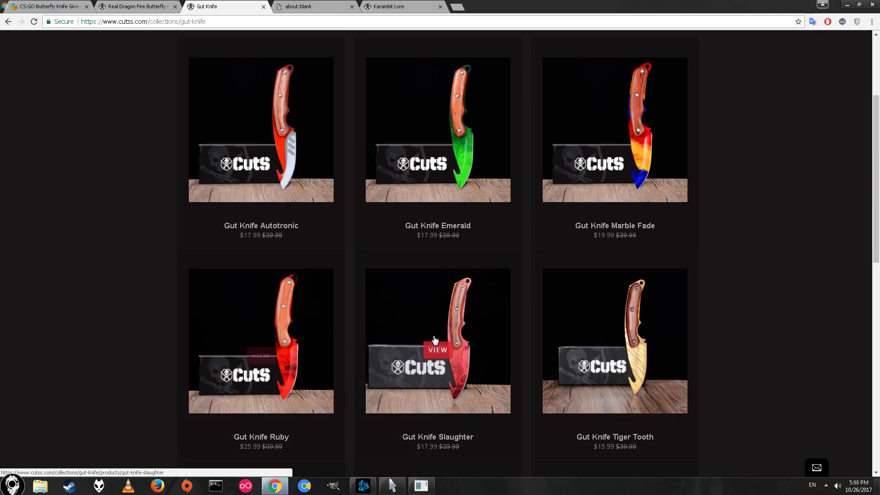
scroll(407, 291, up, 4)
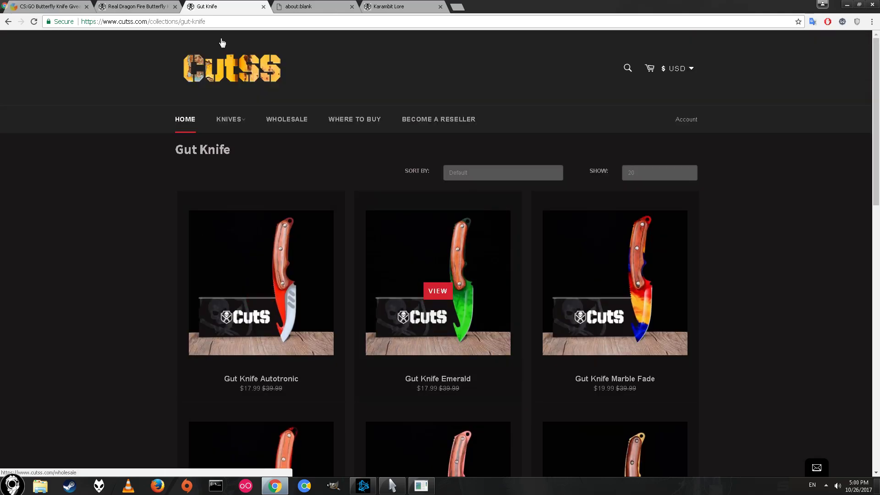
Return to the giveaway preview and view the Karambit Lore prize by opening its link in a new tab.
click(141, 5)
click(52, 7)
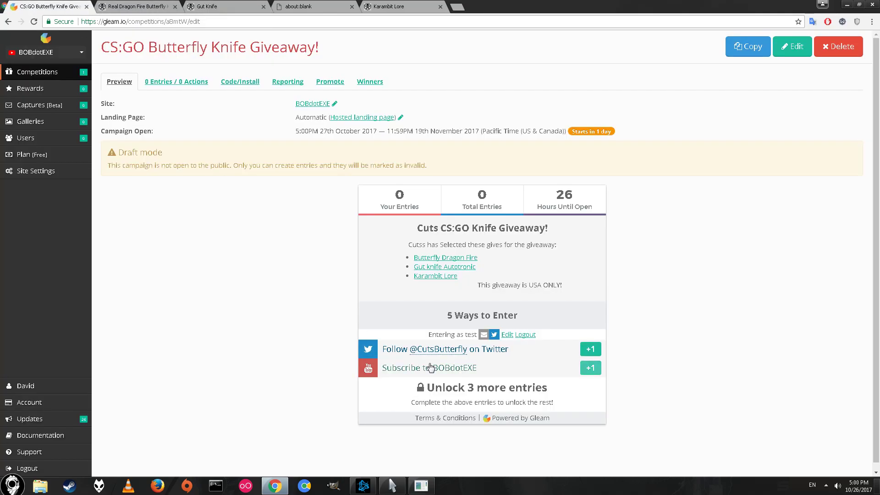
middle_click(436, 275)
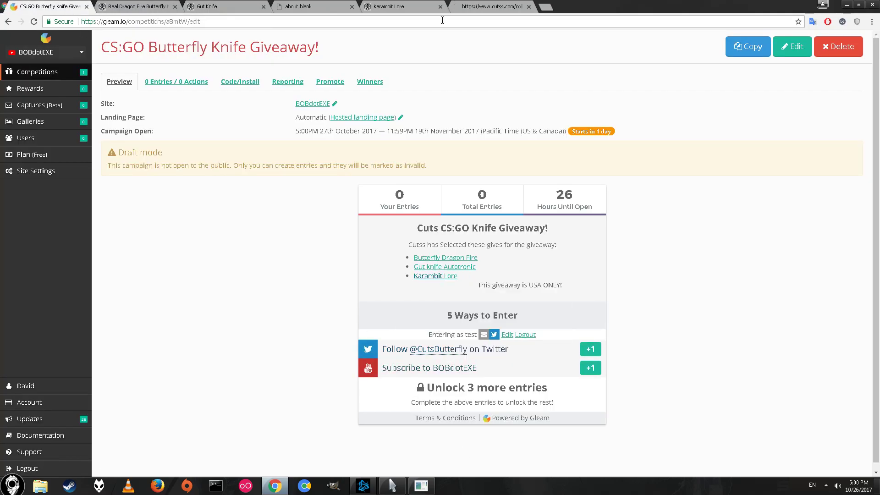
click(476, 7)
click(509, 7)
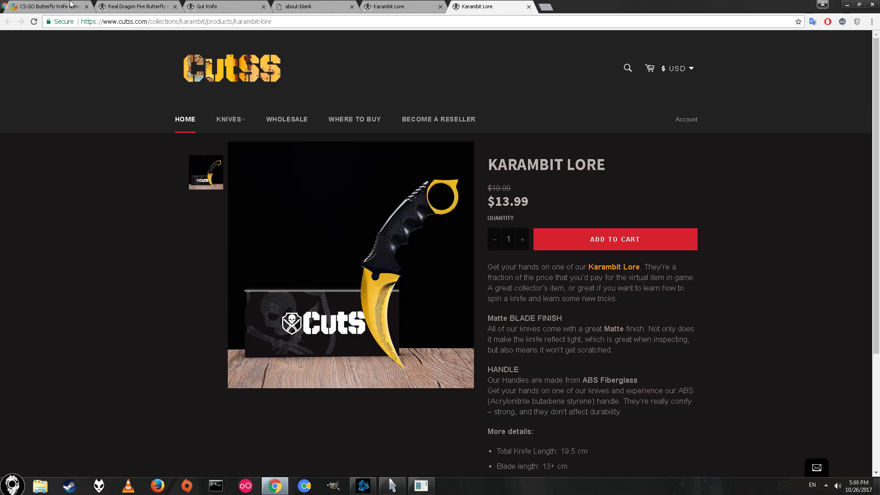
Revisit the Dragon Fire knife photo and reopen the Gut Knife Autotronic product from the Gut Knife collection.
click(196, 6)
click(141, 5)
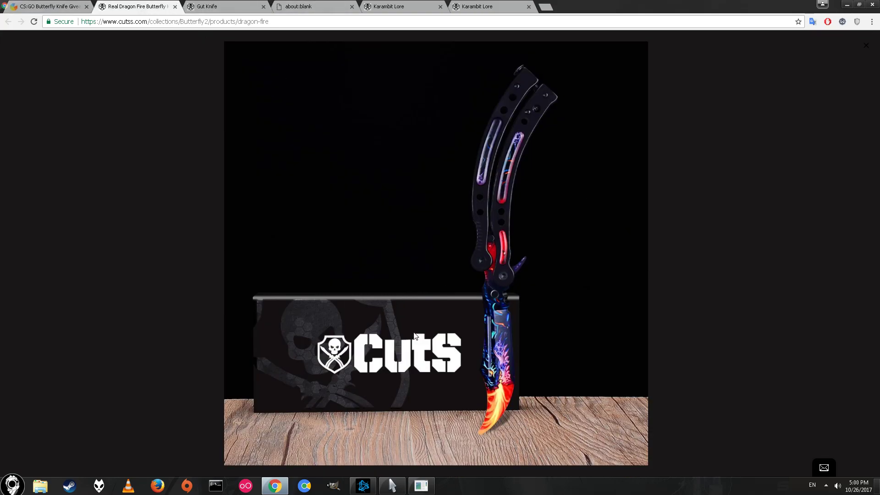
click(204, 5)
click(261, 291)
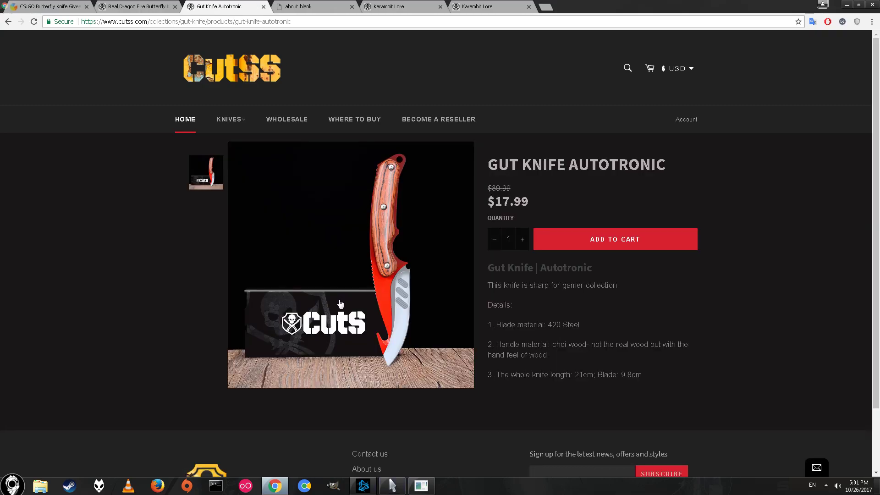
Open the CS:GO Butterfly Knife Giveaway for editing and show its How to enter settings.
right_click(10, 6)
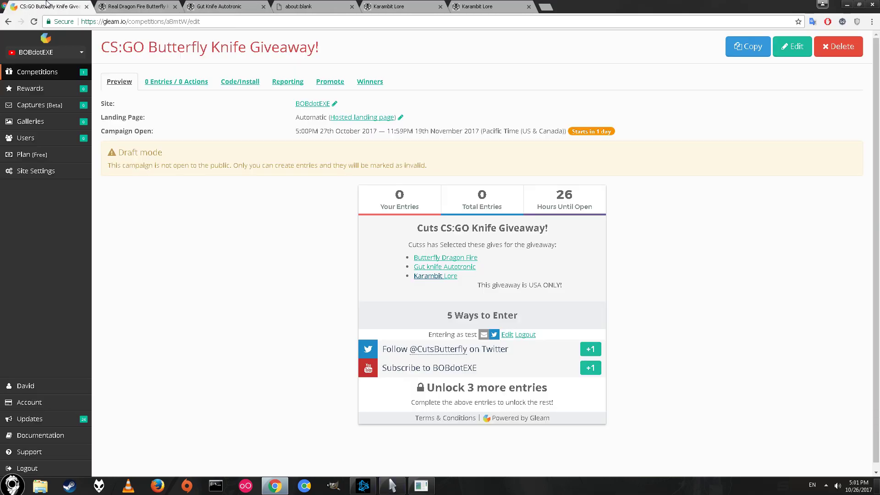
click(46, 6)
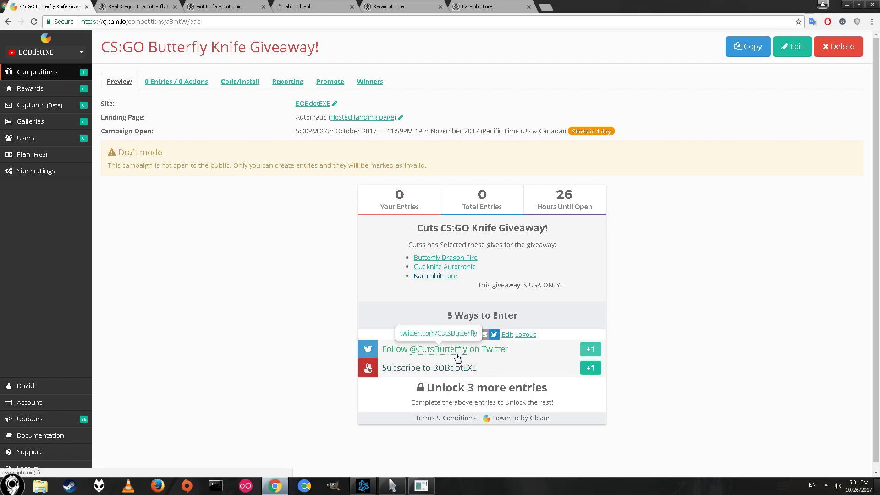
click(802, 50)
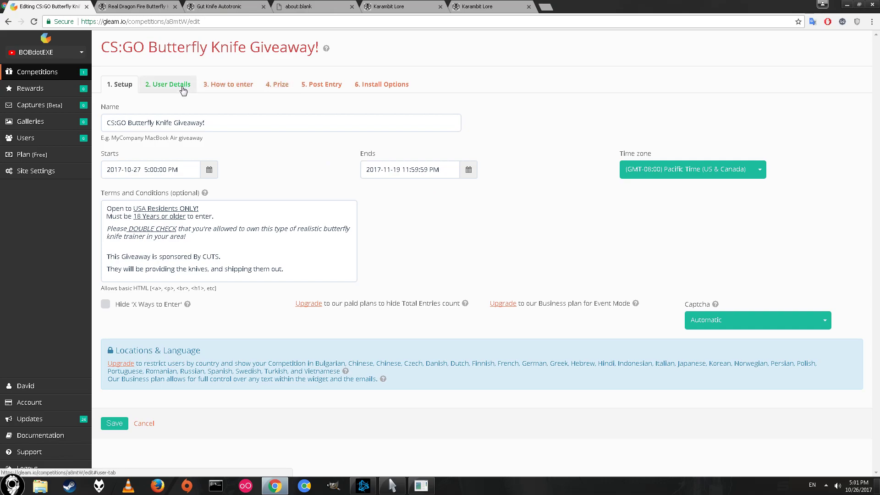
click(242, 86)
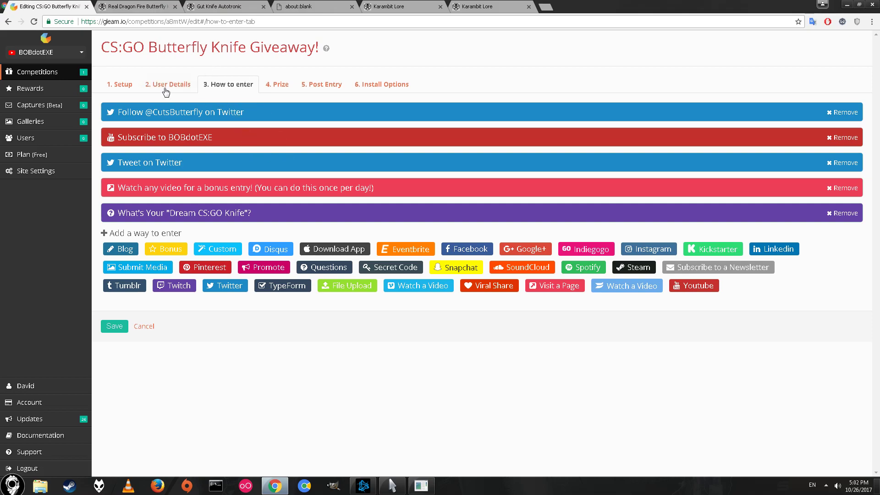
Expand the daily bonus video entry method, copy its playlist link URL and load it in the blank browser tab.
click(273, 196)
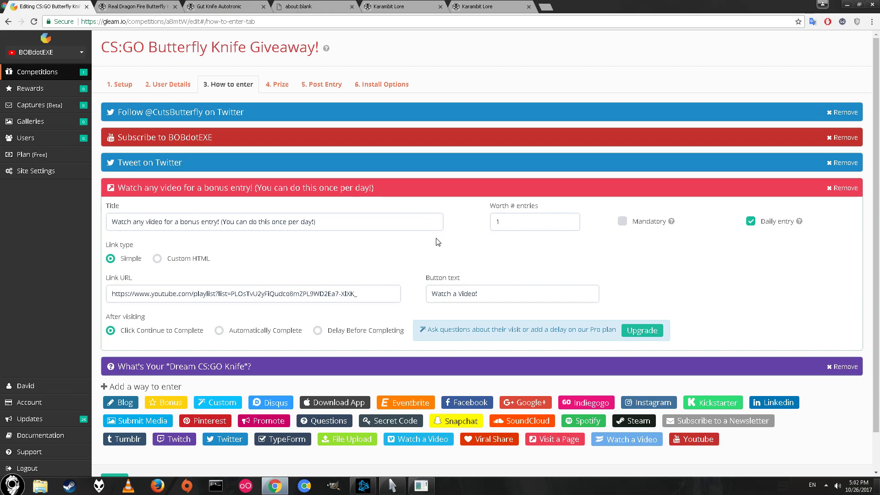
triple_click(373, 289)
key(ctrl+c)
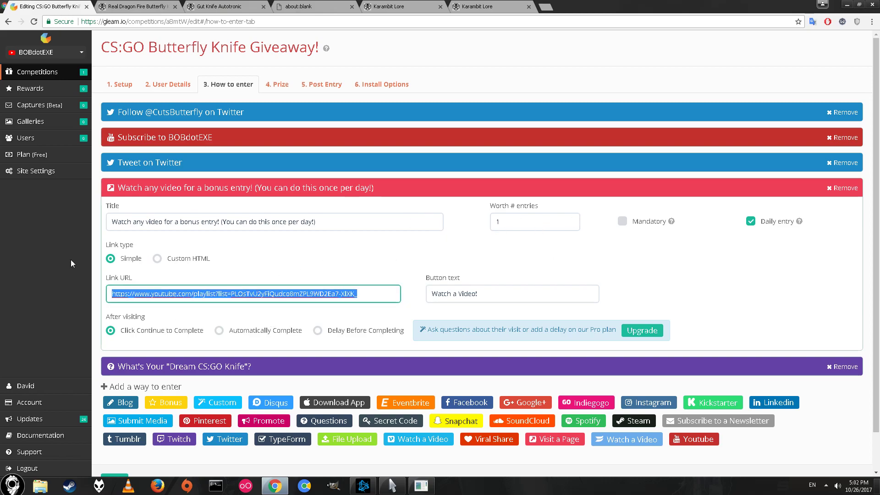
click(337, 5)
click(305, 18)
key(ctrl+v)
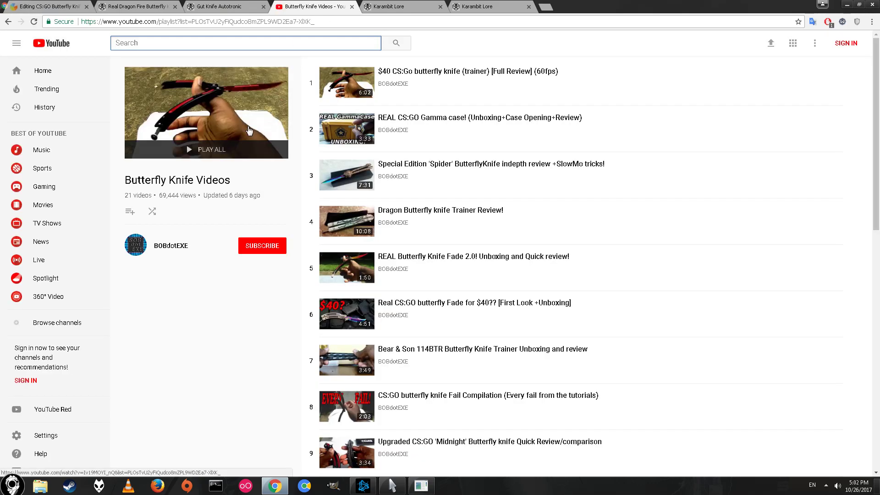
Look through the whole list of videos in the Butterfly Knife Videos playlist.
scroll(425, 139, down, 12)
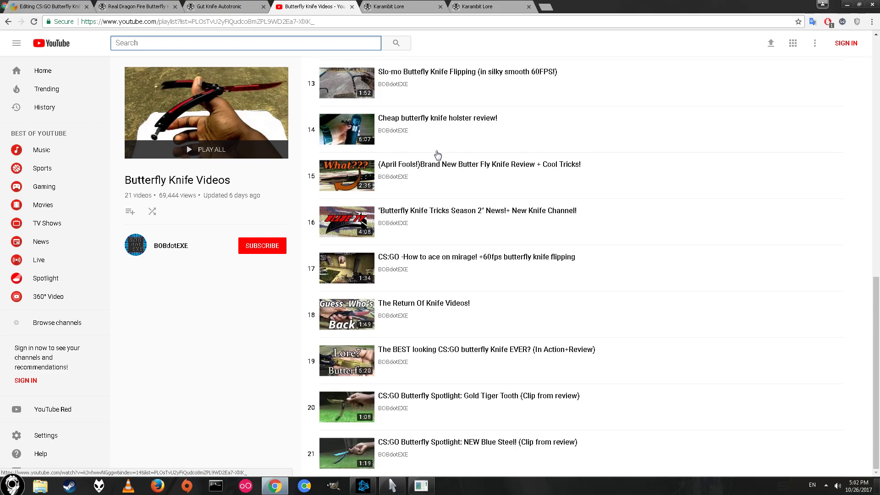
scroll(447, 202, up, 12)
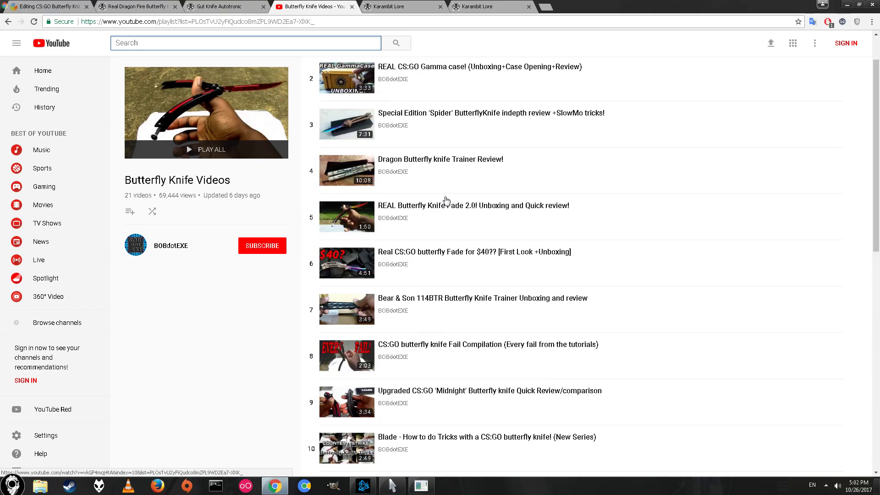
scroll(436, 134, down, 11)
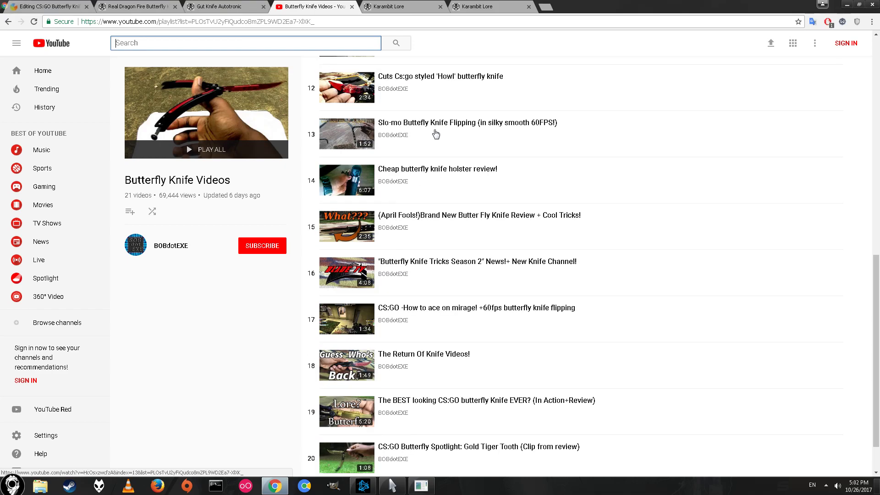
scroll(436, 134, up, 11)
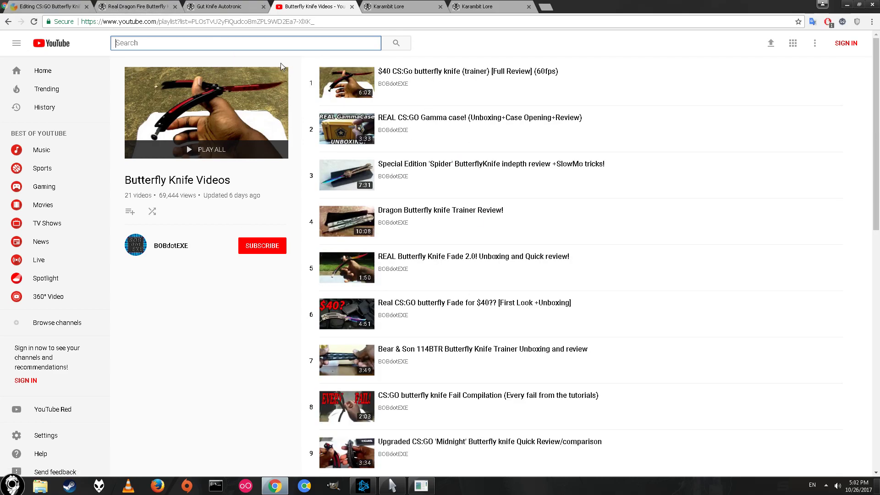
Return to the giveaway editor and review the bonus video entry and the Setup, User Details, How to enter and Prize settings.
click(122, 5)
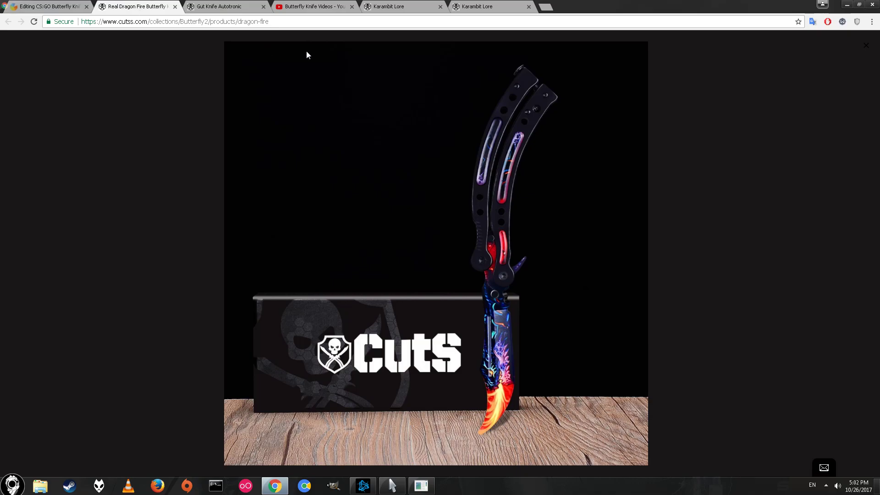
click(56, 5)
scroll(416, 426, down, 1)
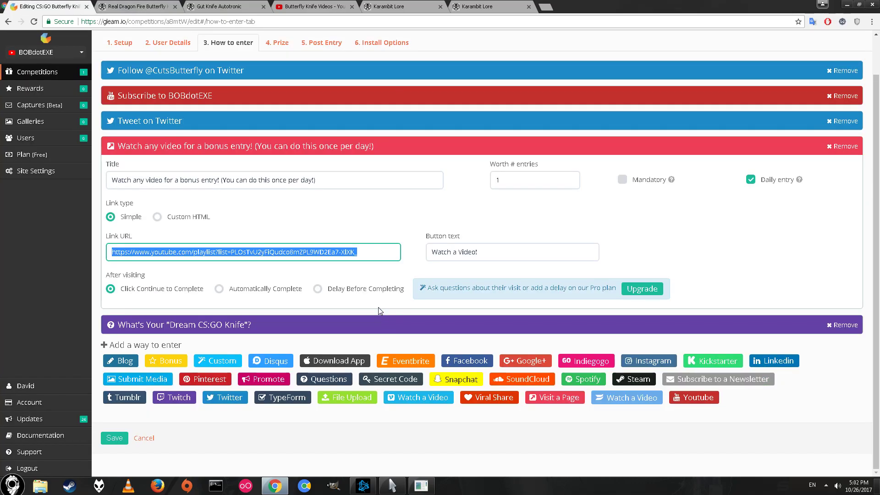
scroll(398, 283, up, 1)
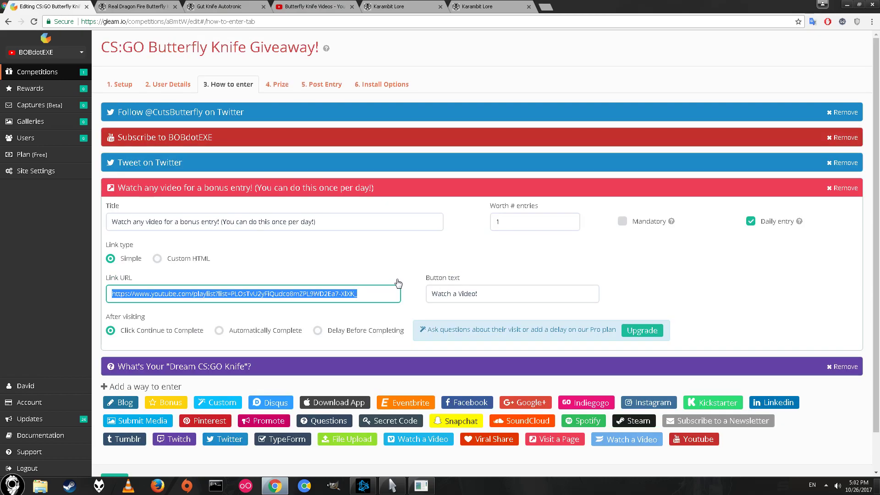
click(118, 84)
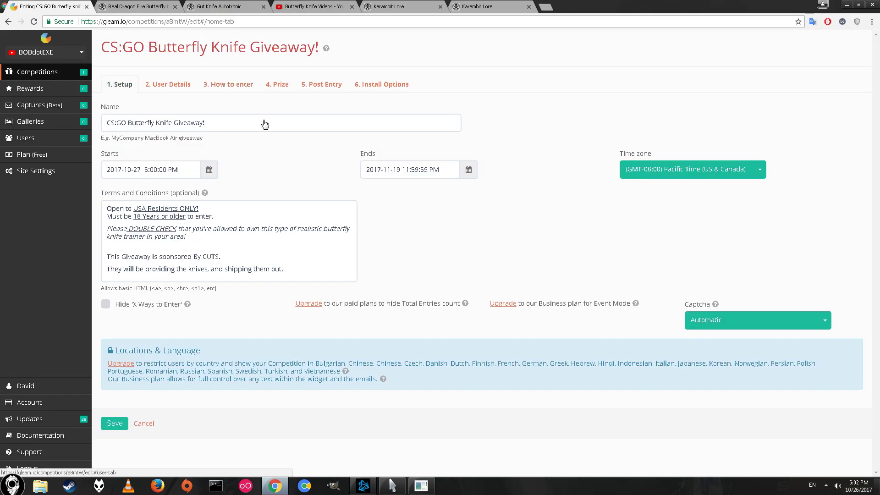
click(163, 84)
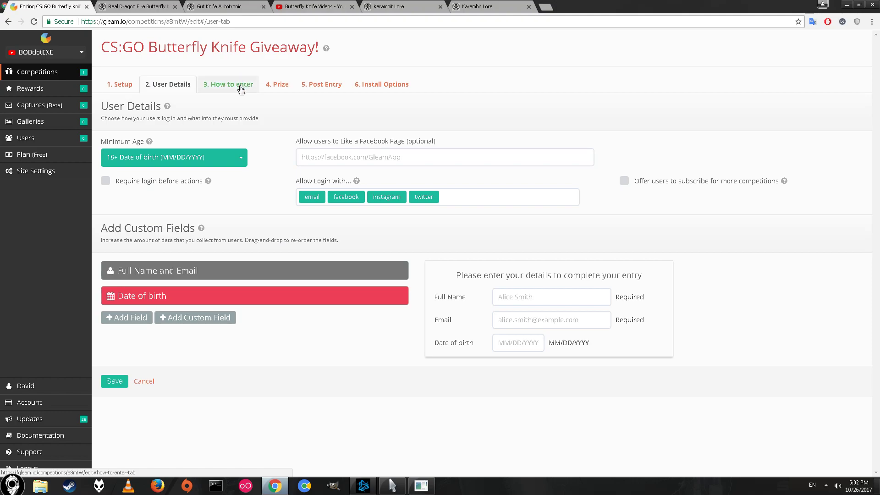
click(229, 85)
click(277, 84)
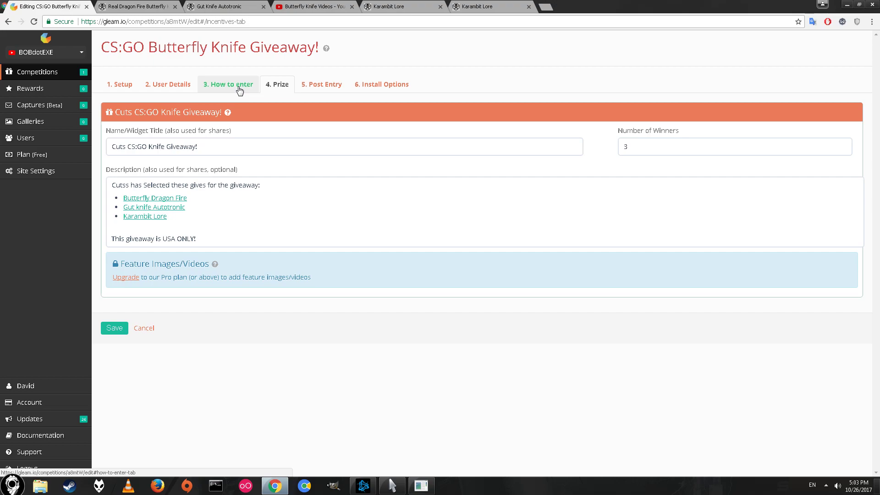
Open the Butterfly knife collection from the Gut Knife Autotronic store page and look through its products.
click(214, 6)
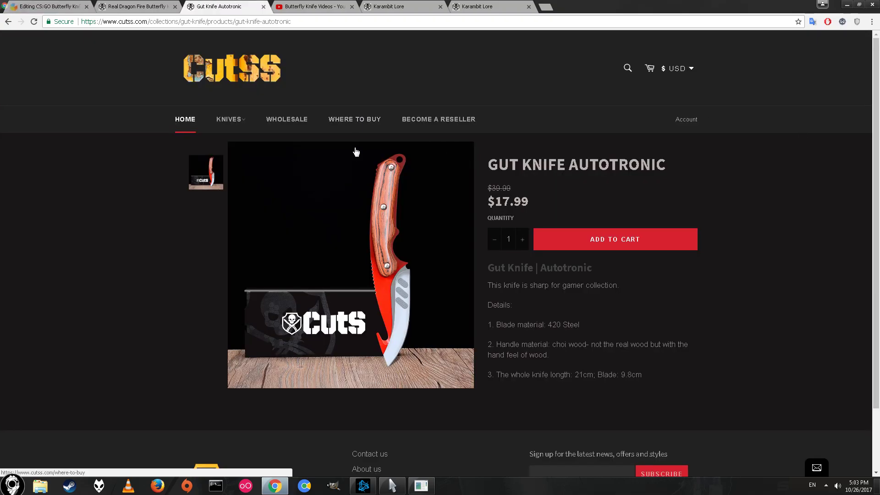
mouse_move(228, 124)
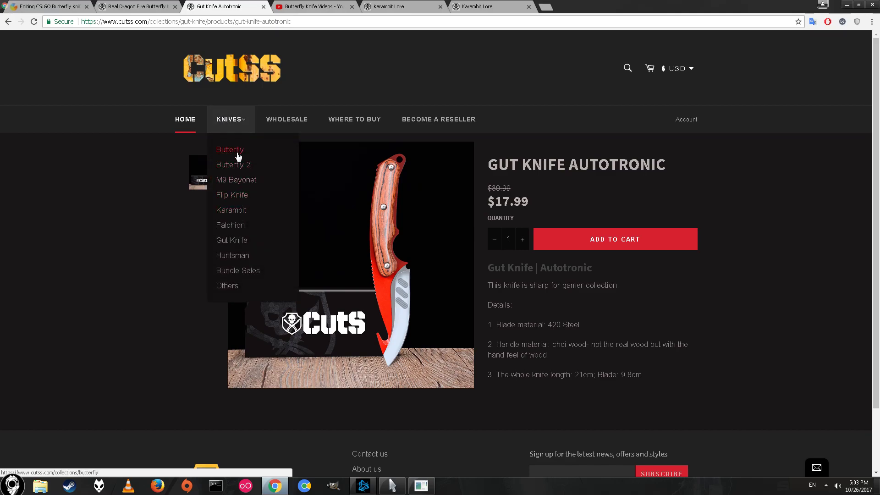
click(234, 151)
scroll(427, 293, down, 1)
scroll(427, 293, down, 10)
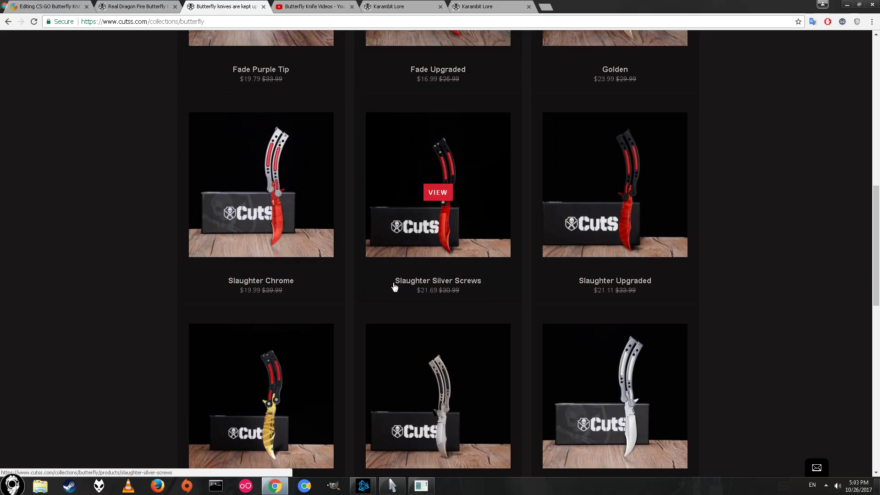
click(318, 8)
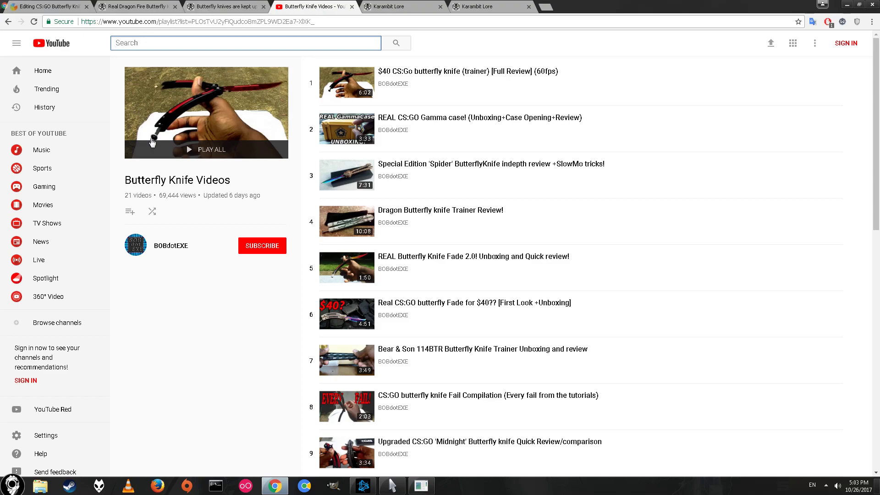
click(147, 4)
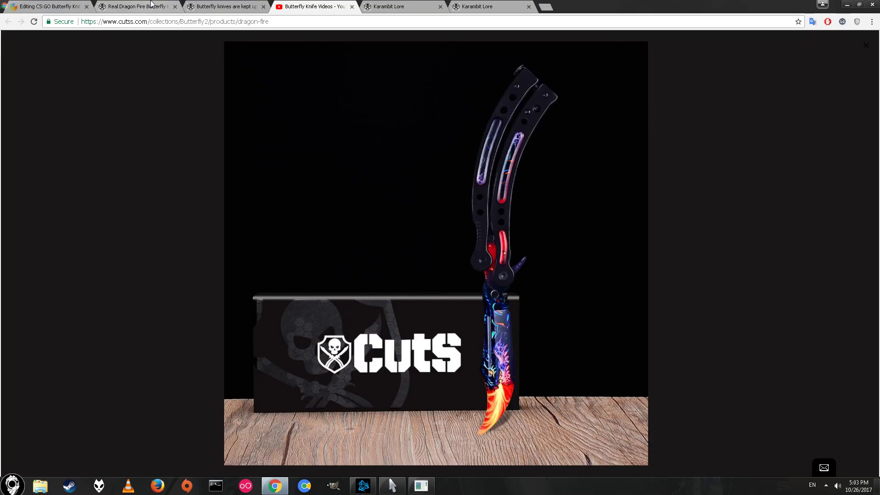
click(269, 11)
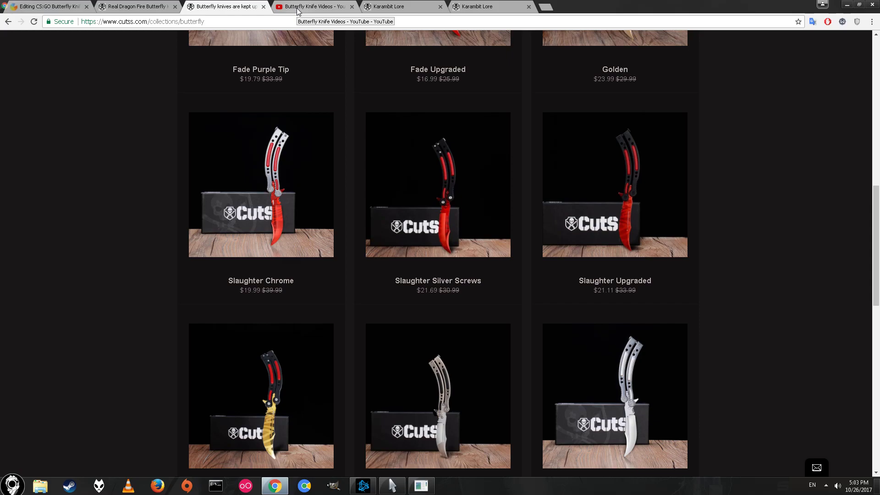
click(297, 6)
click(127, 3)
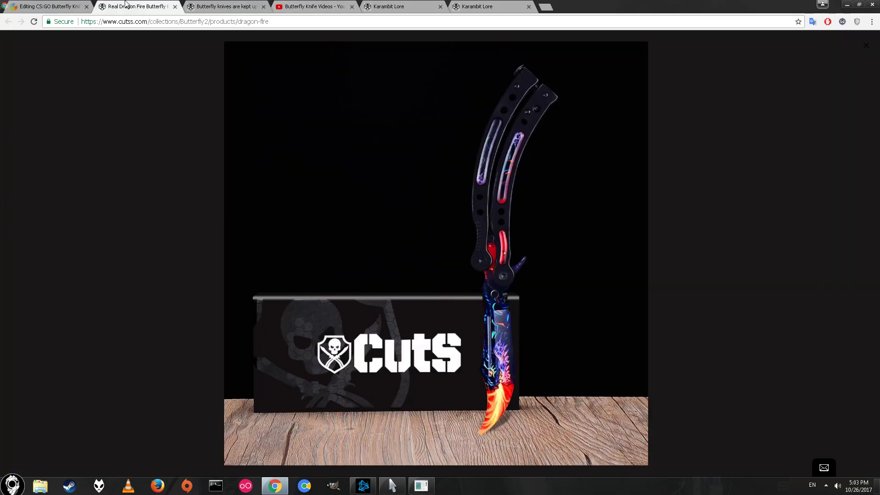
click(229, 7)
click(44, 4)
click(151, 5)
click(245, 6)
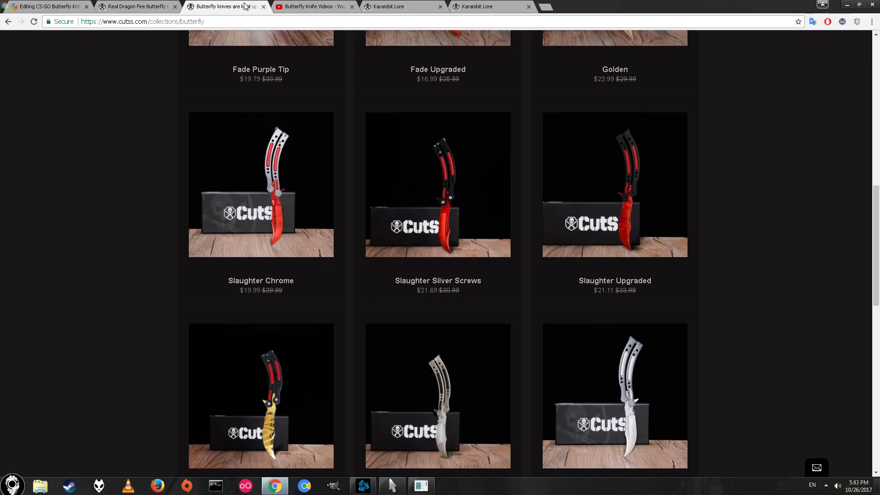
click(302, 6)
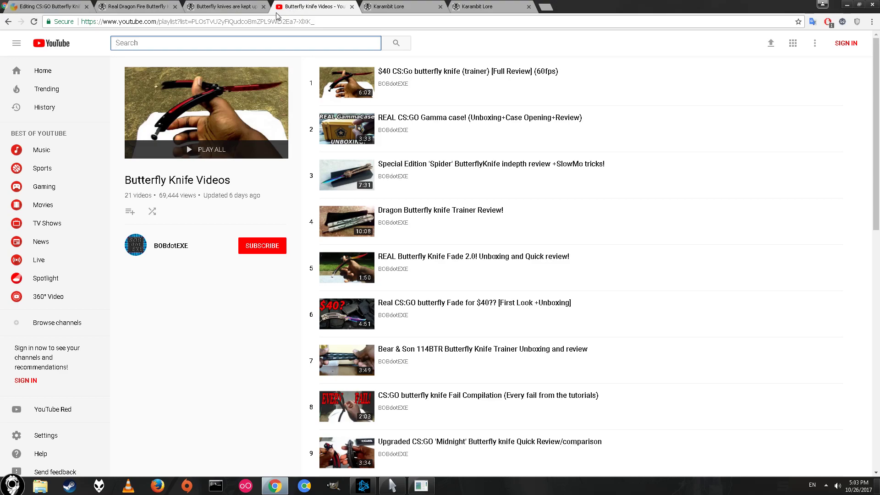
click(233, 5)
click(128, 5)
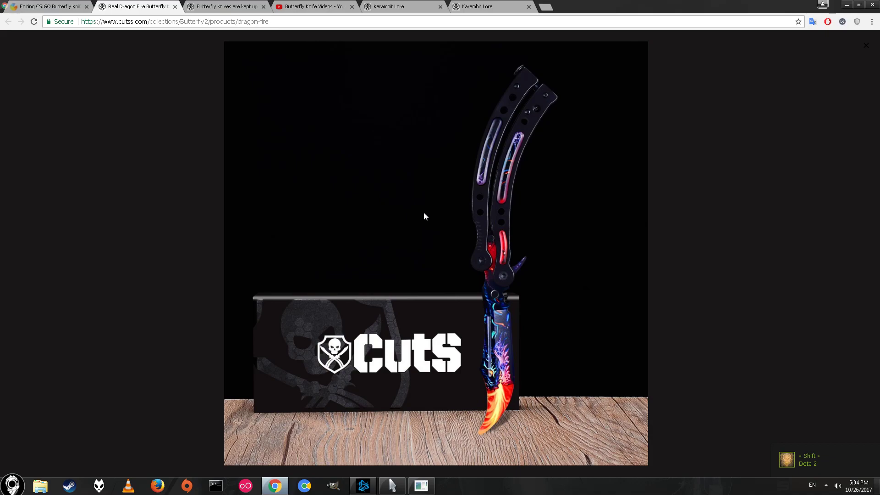
Return to the giveaway editor and review its Setup, User Details, How to enter, Prize and Post Entry settings.
click(78, 6)
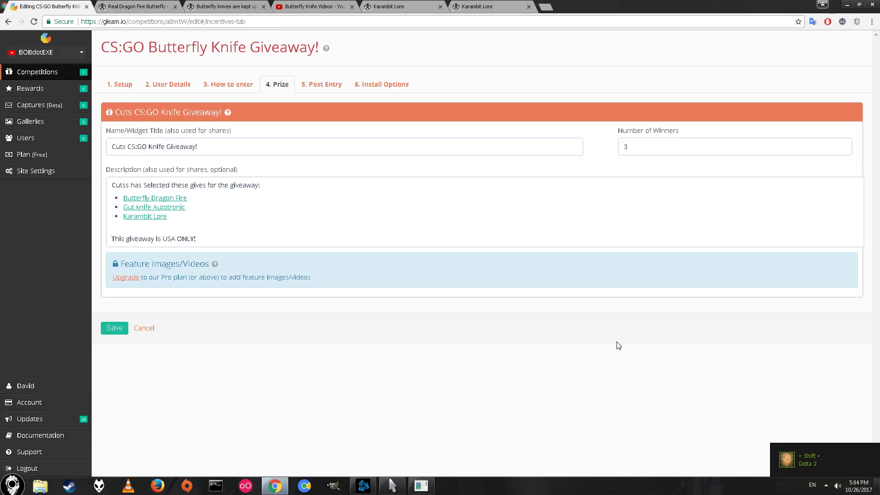
click(121, 85)
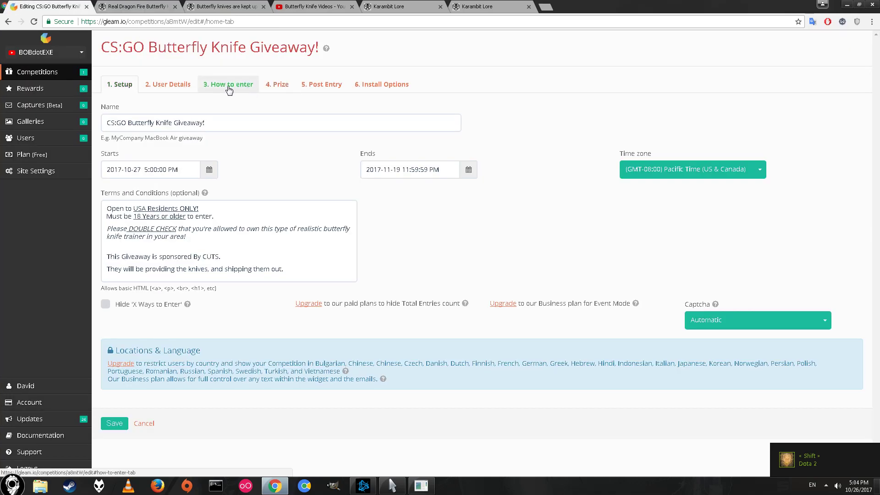
click(175, 86)
click(238, 89)
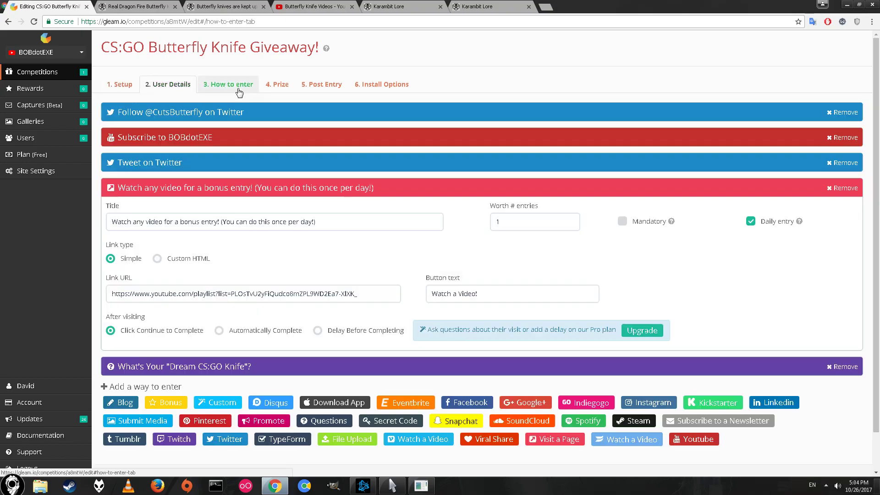
click(276, 85)
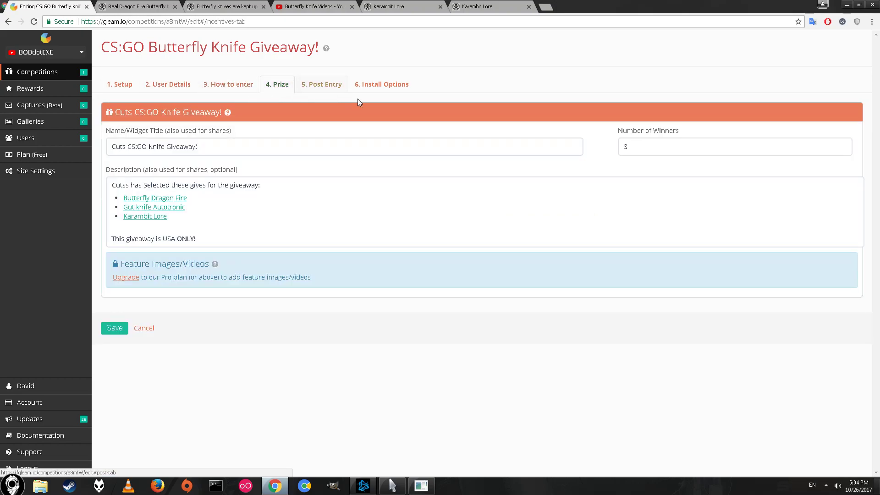
click(341, 87)
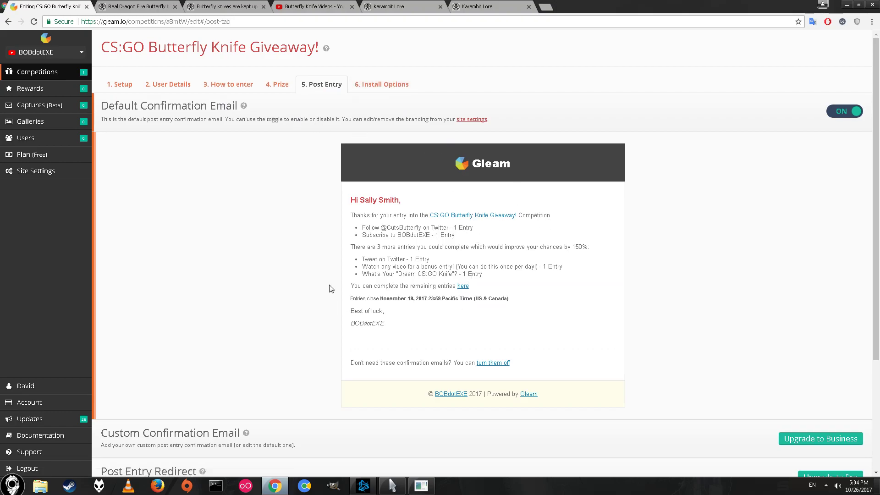
click(118, 84)
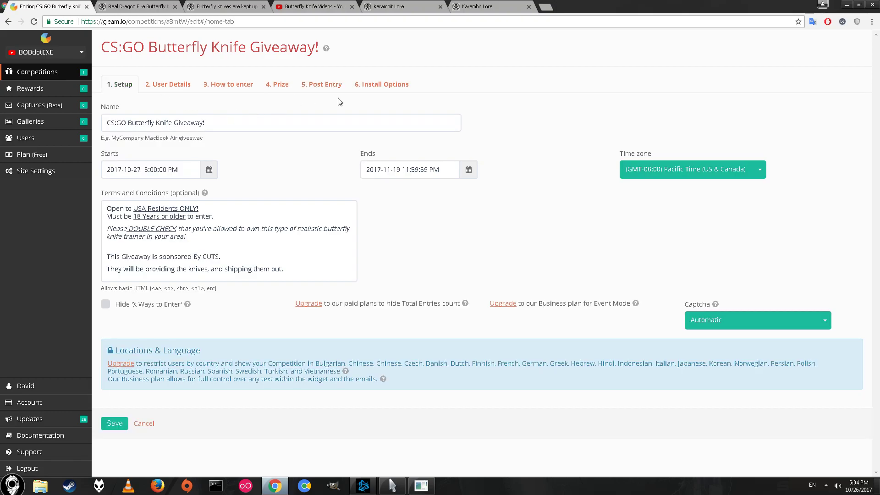
click(179, 86)
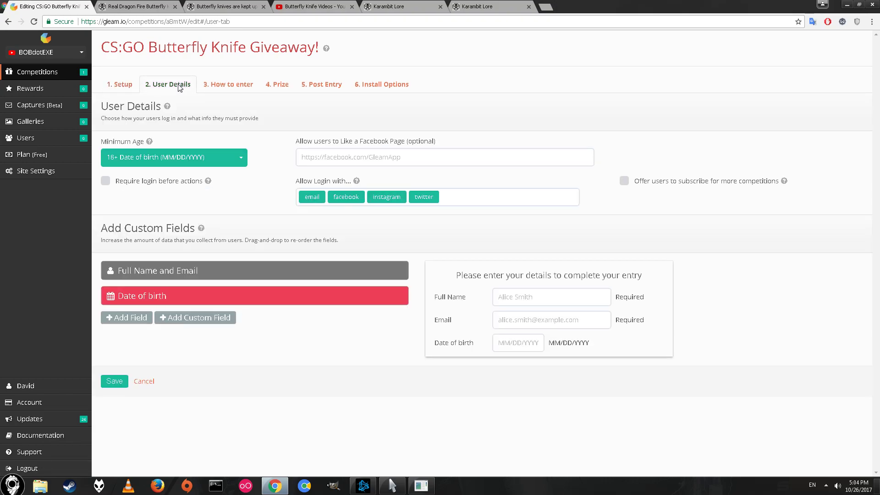
click(277, 6)
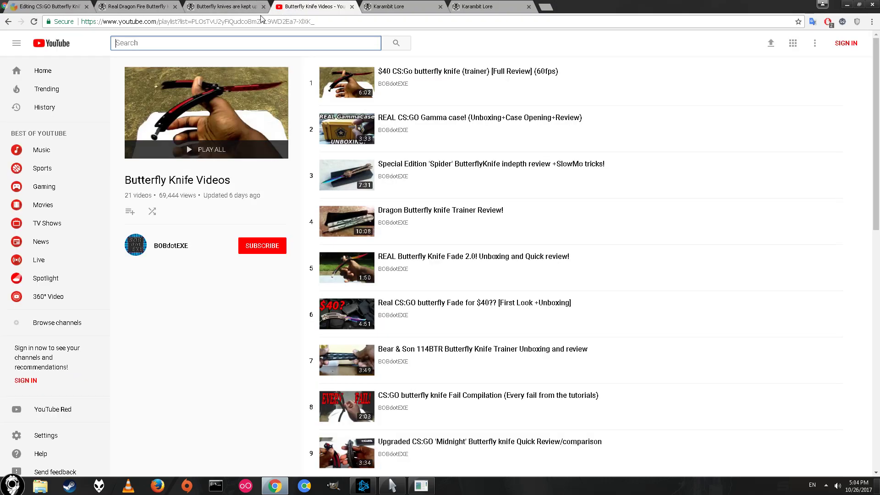
click(223, 6)
click(124, 4)
click(48, 7)
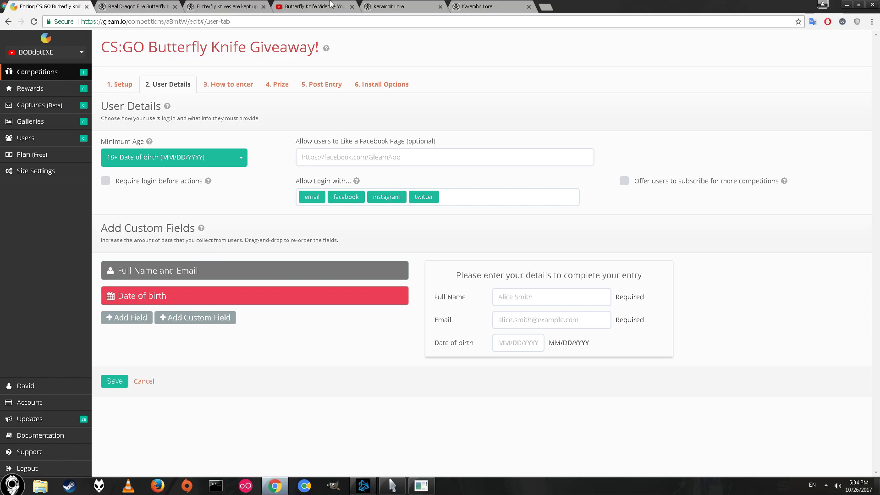
click(316, 6)
click(418, 5)
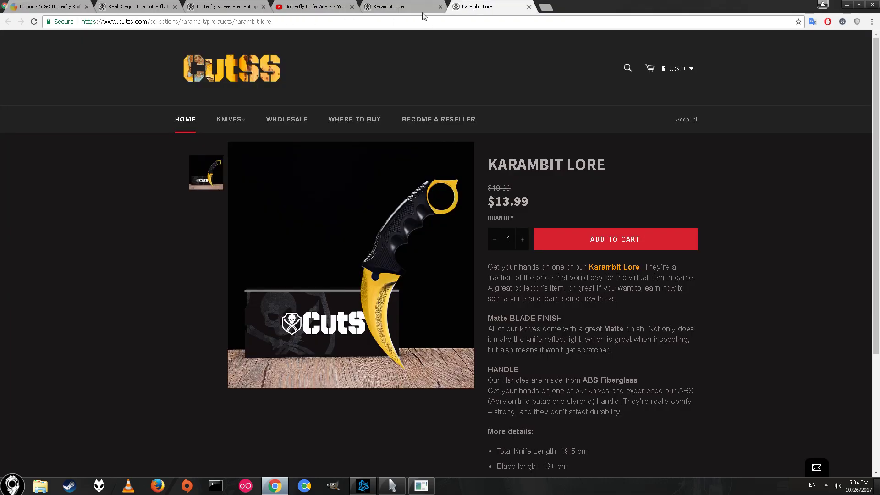
click(334, 5)
click(232, 6)
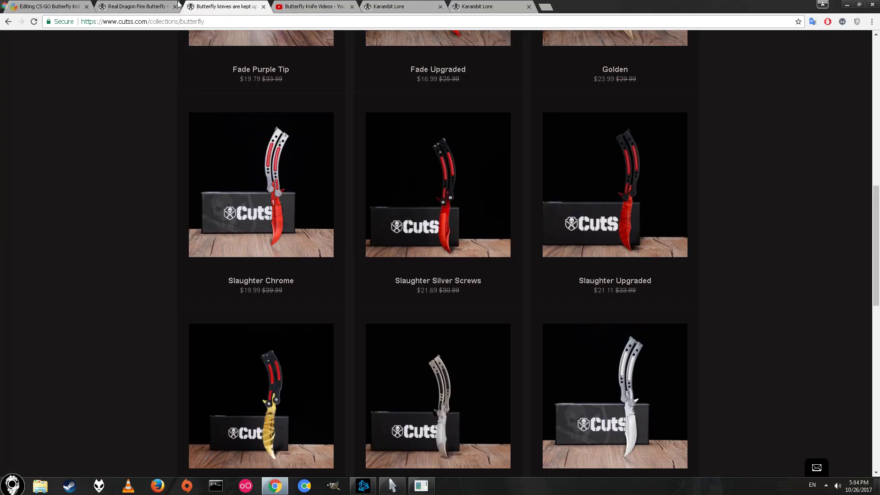
Move the Dragon Fire product tab directly after the Butterfly Knife Videos playlist tab and return to the giveaway editor.
click(131, 4)
drag(130, 4, 309, 6)
click(33, 5)
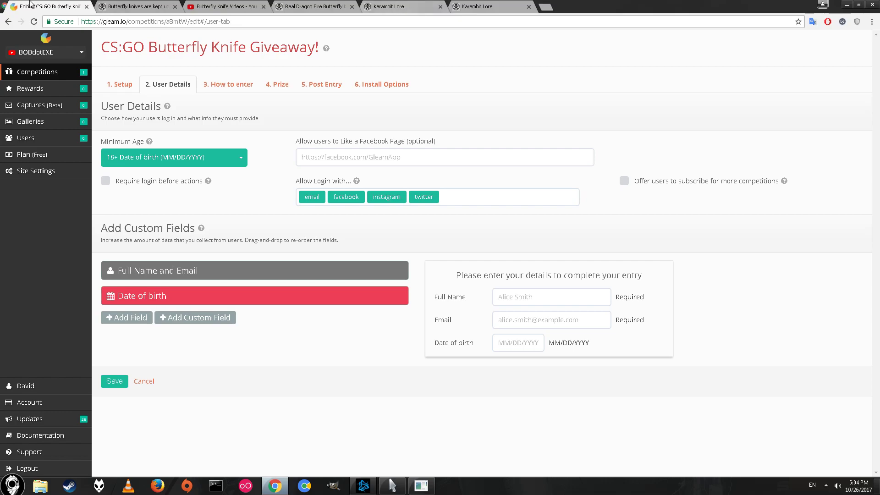
click(125, 6)
click(233, 6)
click(294, 8)
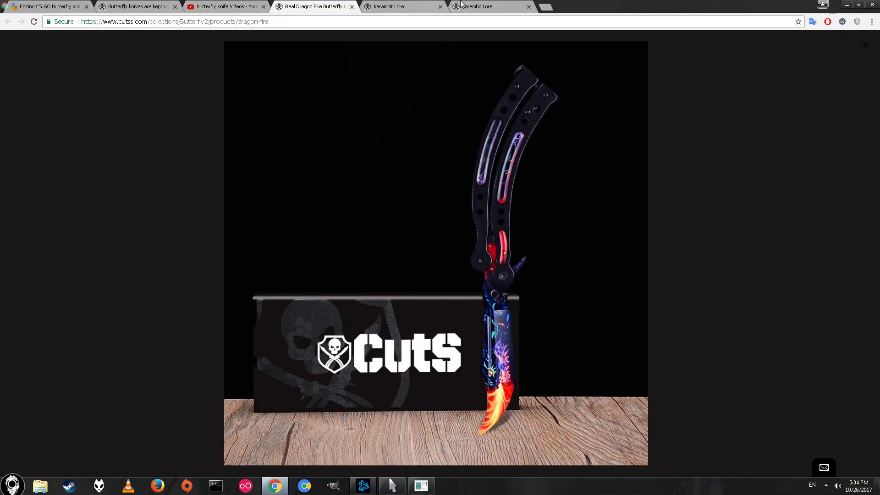
click(389, 6)
click(63, 5)
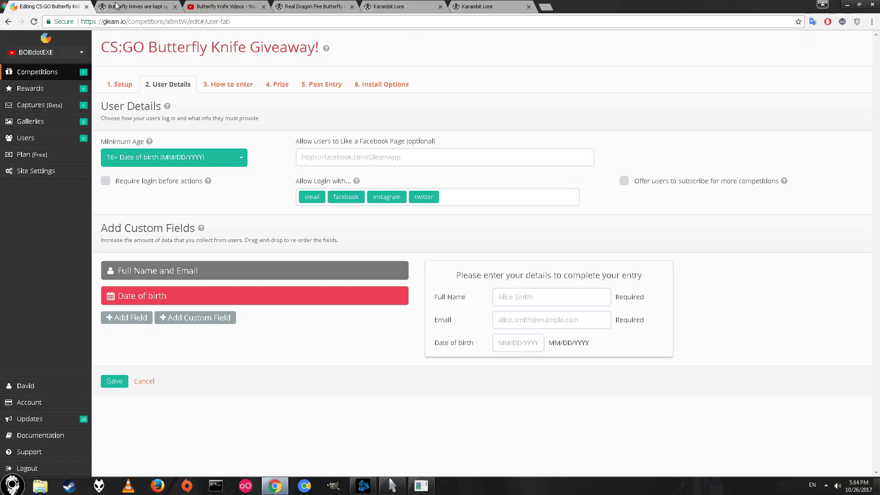
click(137, 6)
click(235, 5)
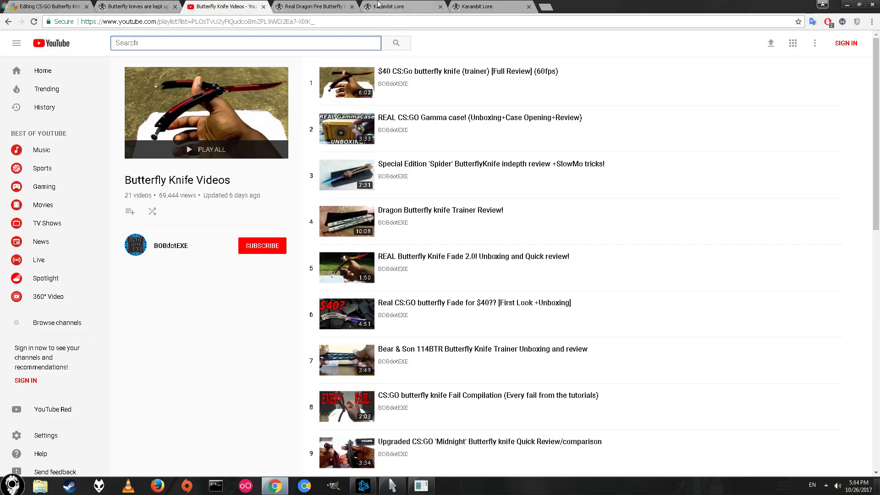
click(321, 6)
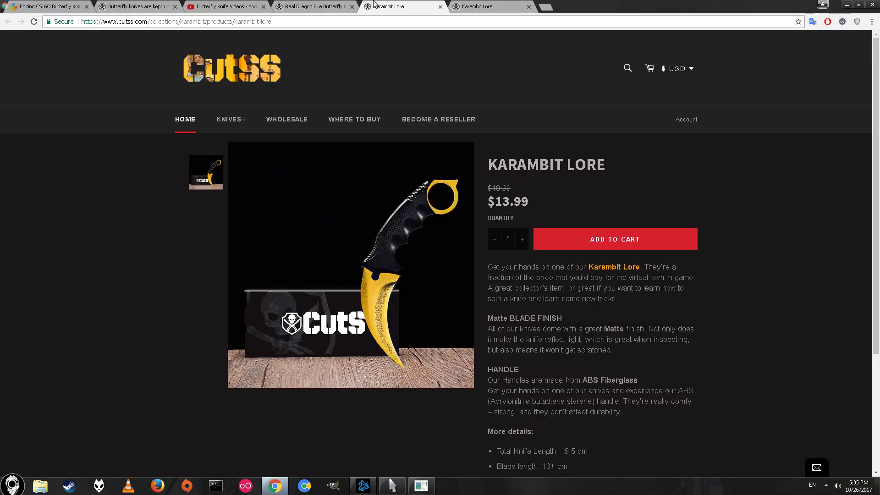
click(397, 5)
click(31, 5)
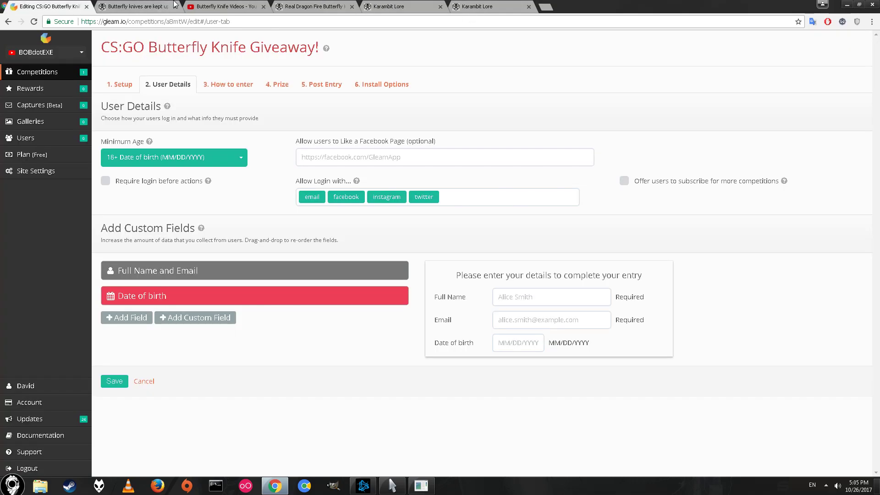
click(138, 6)
click(229, 7)
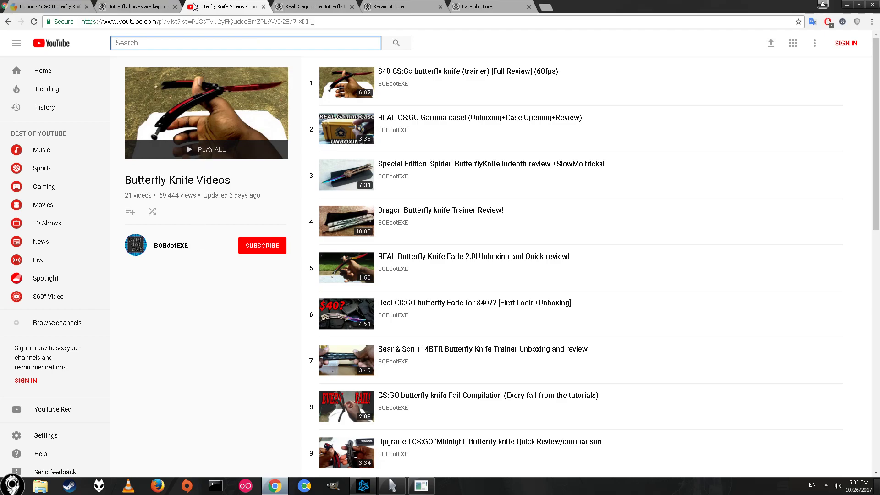
click(140, 5)
click(46, 6)
click(320, 4)
click(399, 6)
click(497, 5)
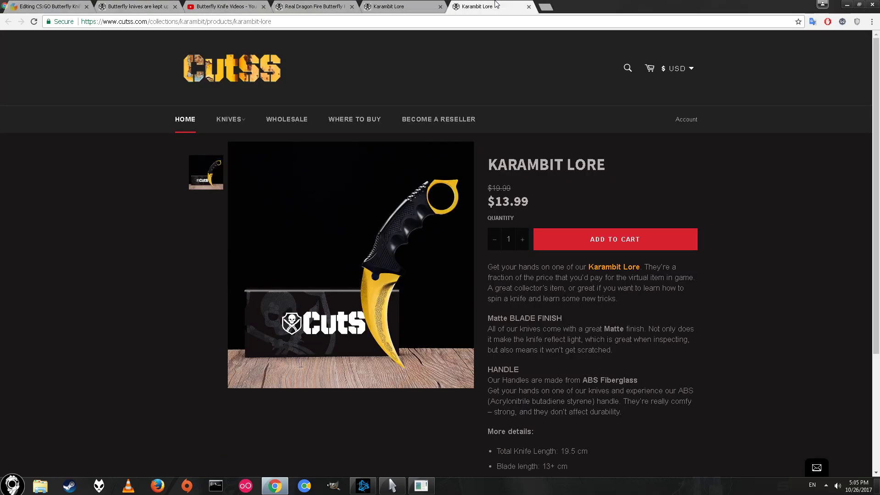
Review the giveaway's How to enter, Post Entry and Prize settings, checking the store's Butterfly knife collection in between.
click(23, 8)
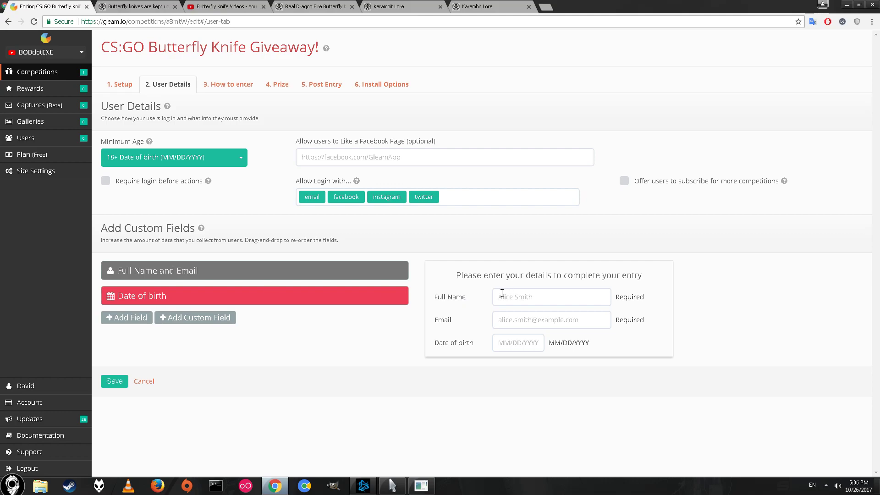
click(233, 85)
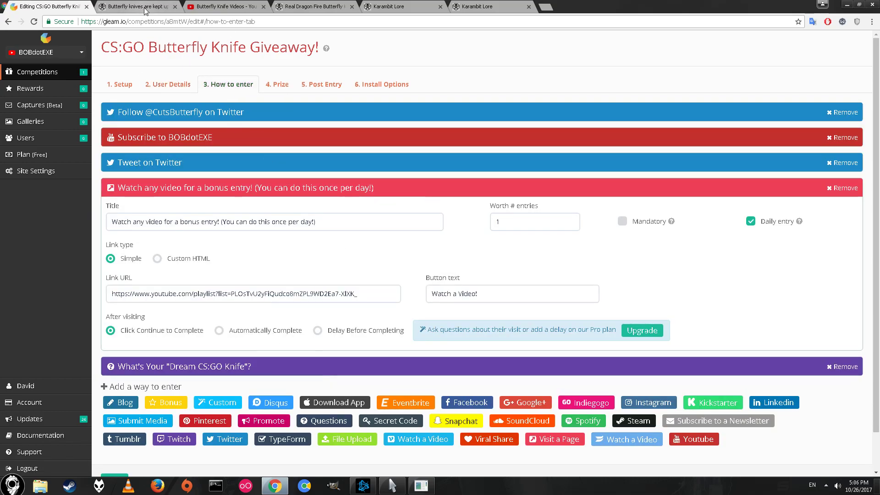
scroll(303, 229, up, 9)
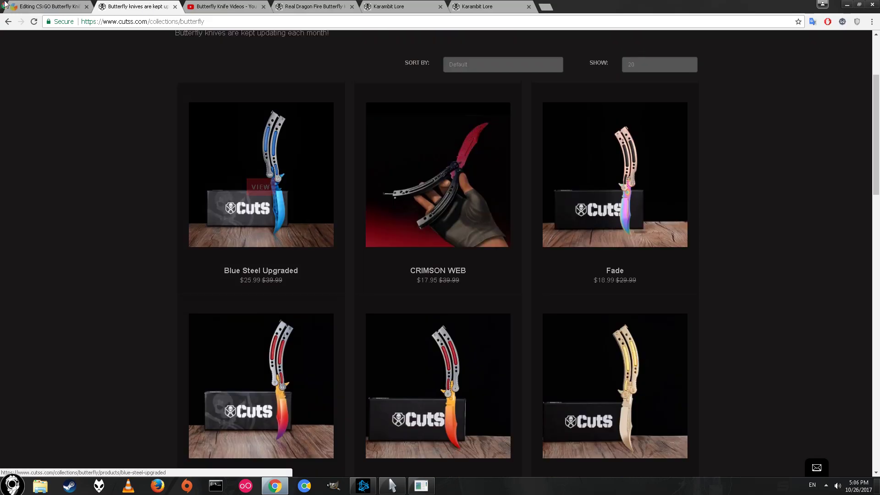
click(46, 7)
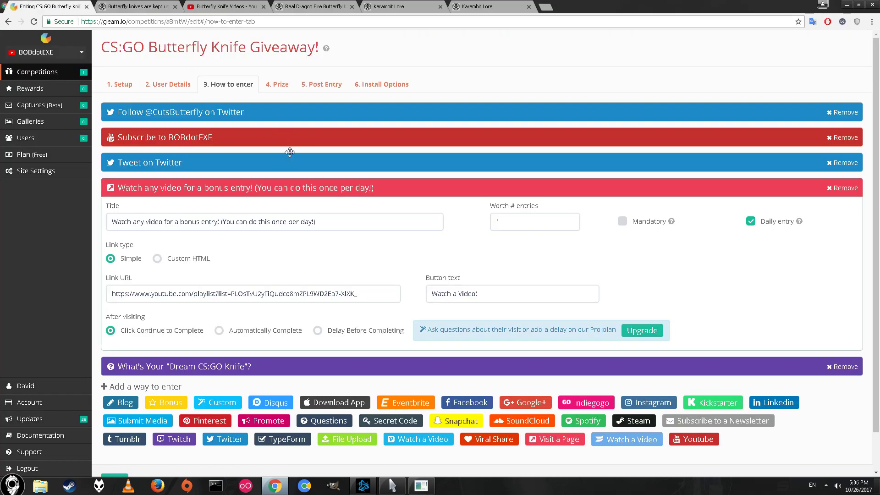
click(339, 86)
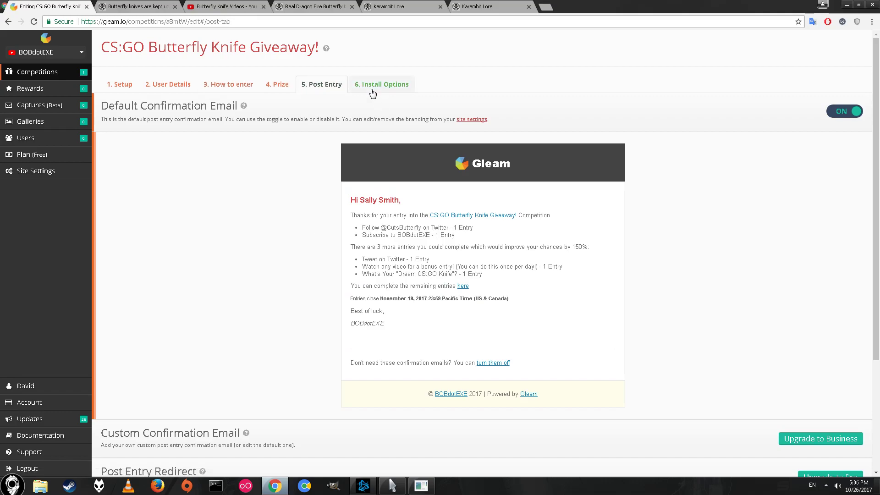
click(275, 86)
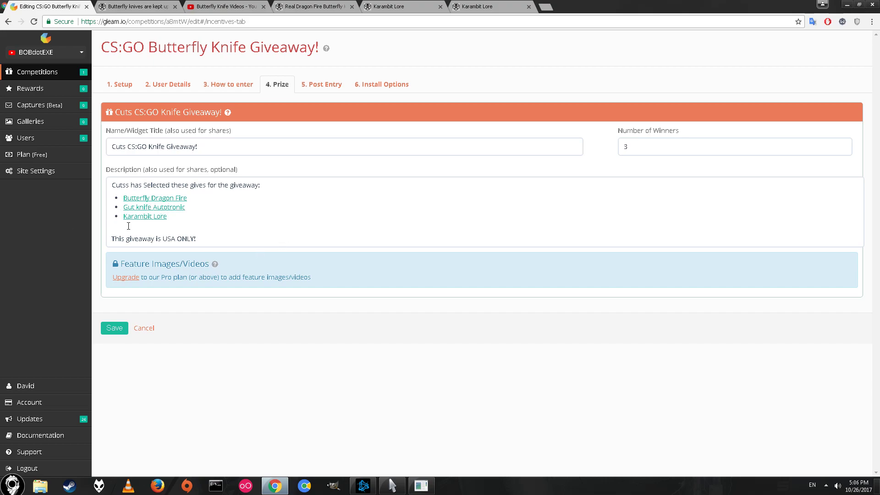
Check the Butterfly Knife Videos playlist, then review the giveaway's Setup, User Details, How to enter and Prize settings.
click(231, 5)
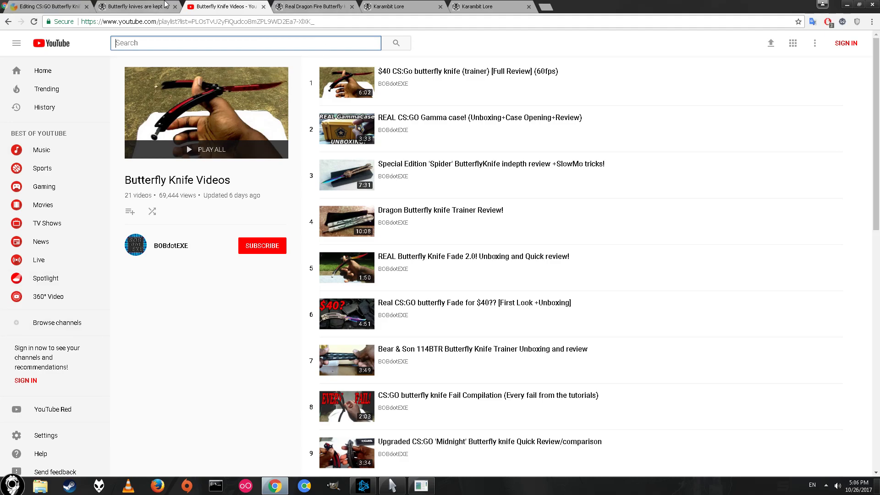
click(137, 6)
click(37, 6)
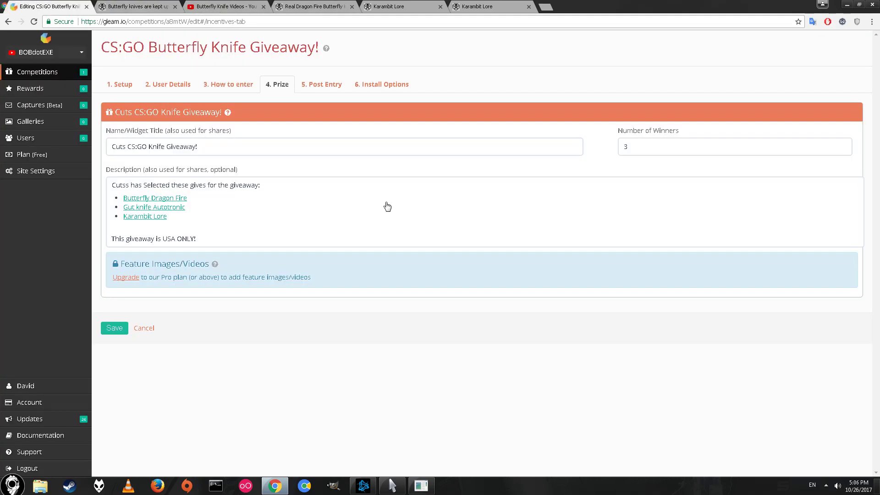
click(120, 87)
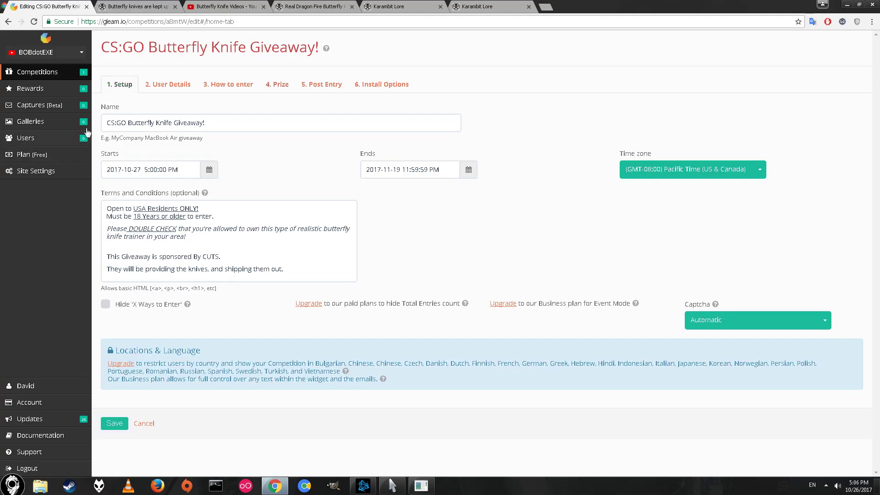
click(168, 86)
click(222, 83)
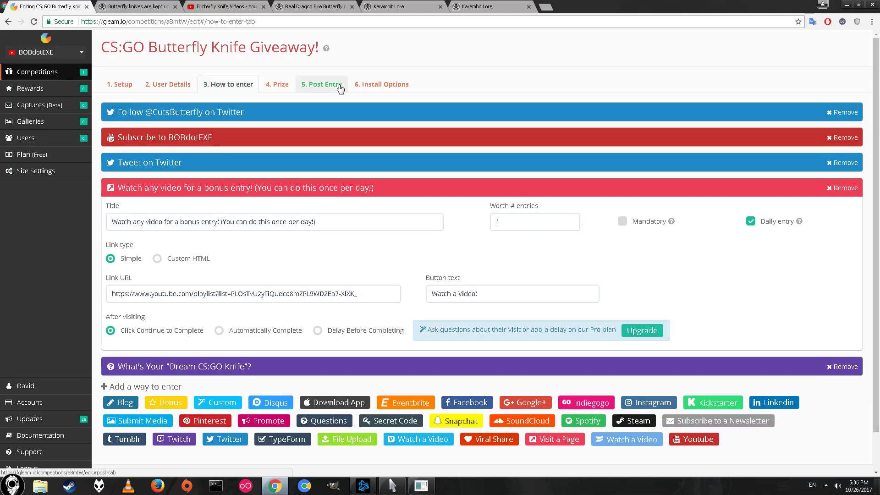
click(277, 84)
click(43, 487)
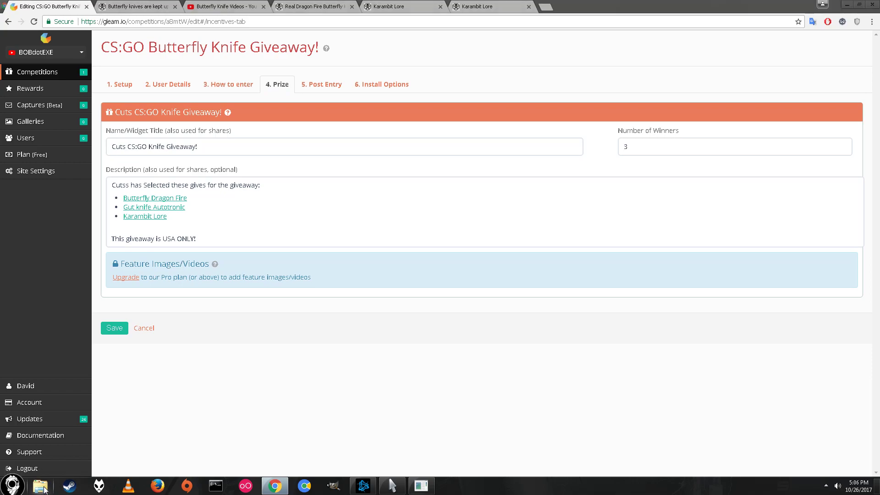
drag(760, 84, 3, 280)
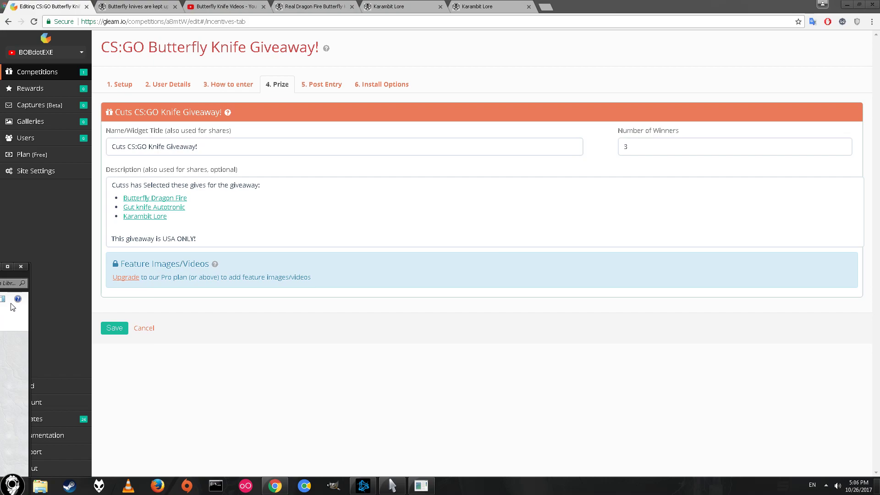
click(21, 267)
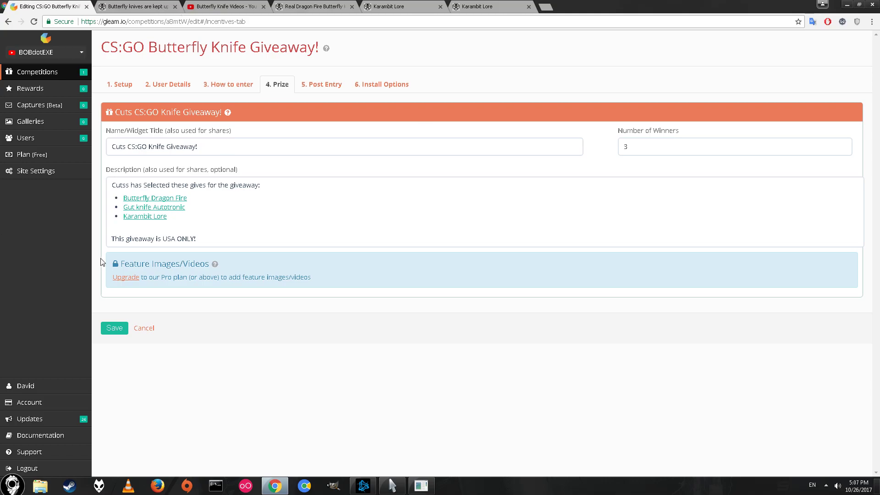
View the Butterfly Knife Videos playlist and compare the Karambit Lore and Dragon Fire prize pages.
click(235, 6)
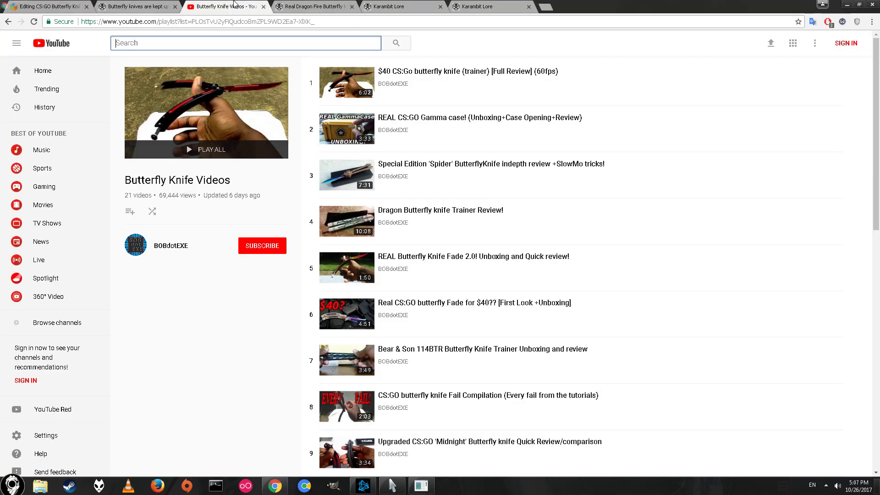
click(409, 4)
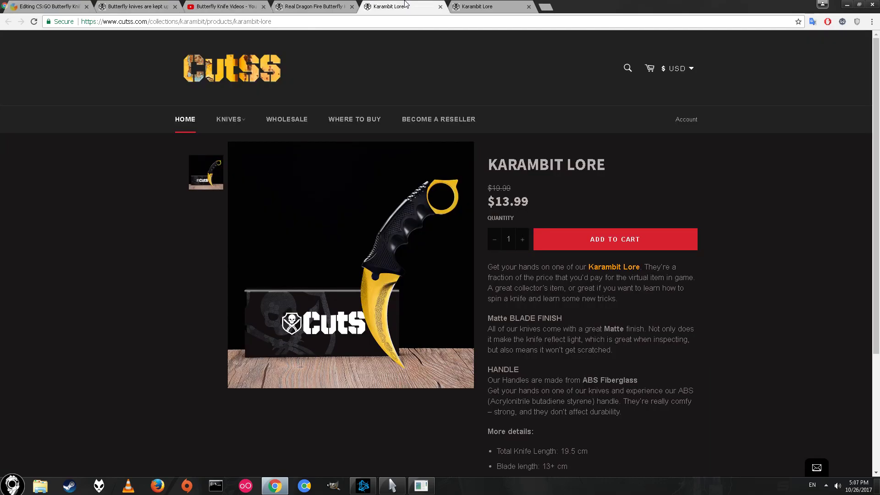
click(314, 6)
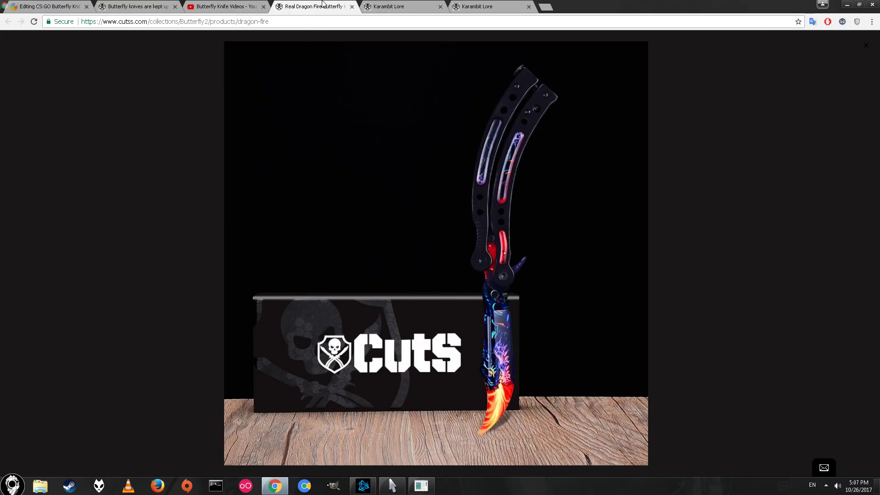
click(426, 5)
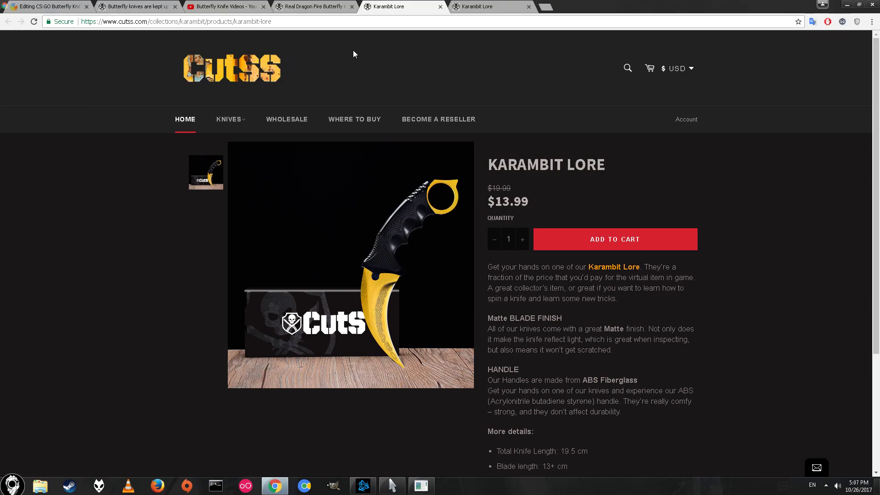
click(296, 4)
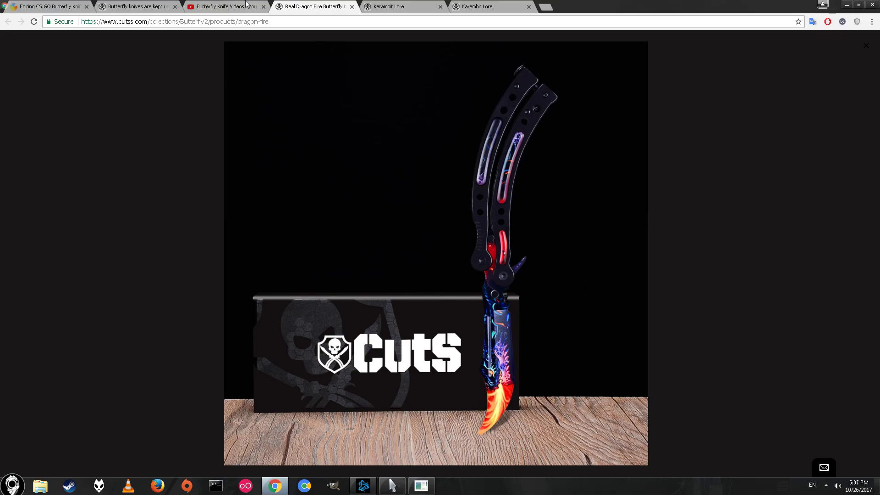
Return to the giveaway's Prize settings, checking the video playlist and the store's Butterfly knife collection along the way.
click(206, 5)
click(133, 6)
click(76, 3)
click(156, 6)
click(219, 5)
click(68, 6)
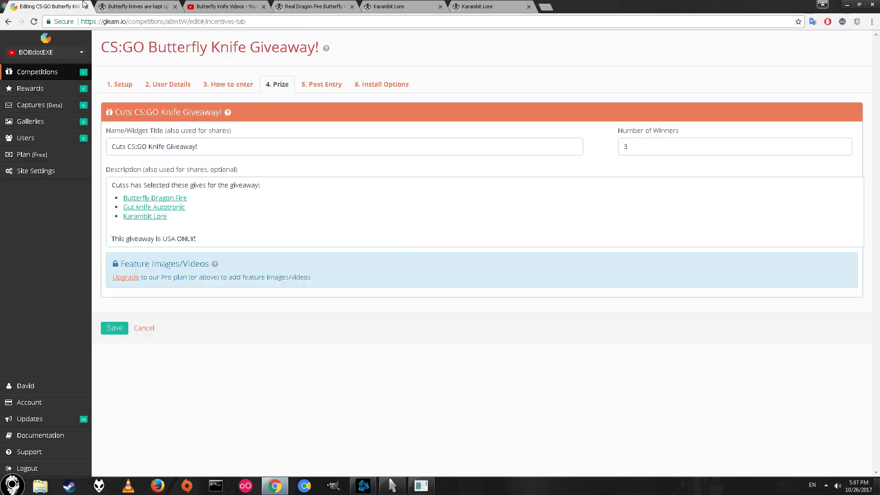
Look through the Butterfly knife collection, Dragon Fire and Karambit Lore store pages and finish on the Butterfly Knife Videos playlist.
click(144, 5)
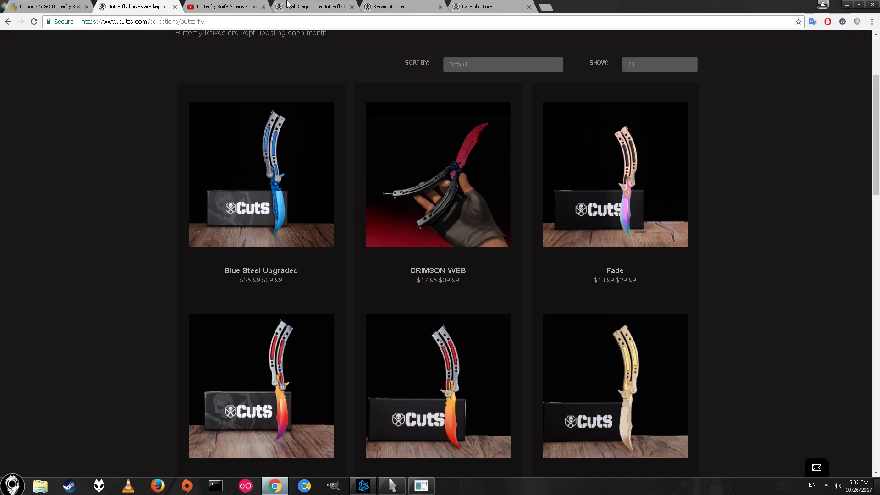
click(248, 6)
click(320, 6)
click(418, 6)
click(512, 6)
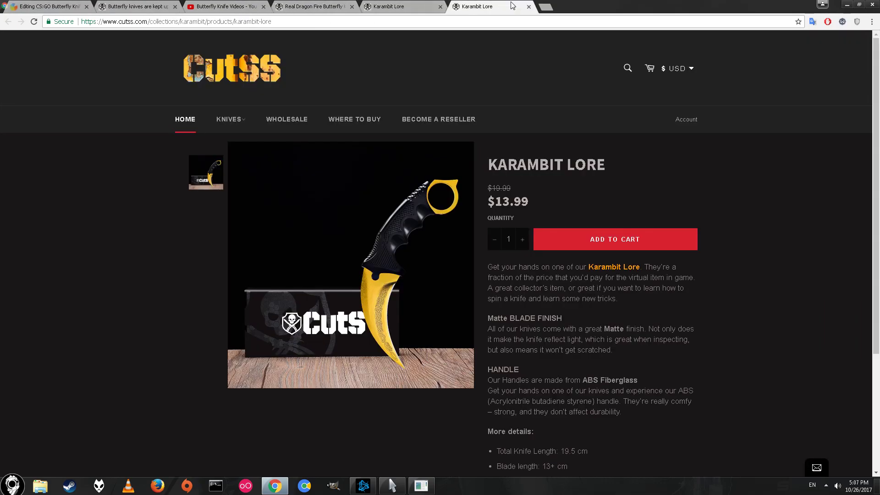
click(406, 6)
click(316, 6)
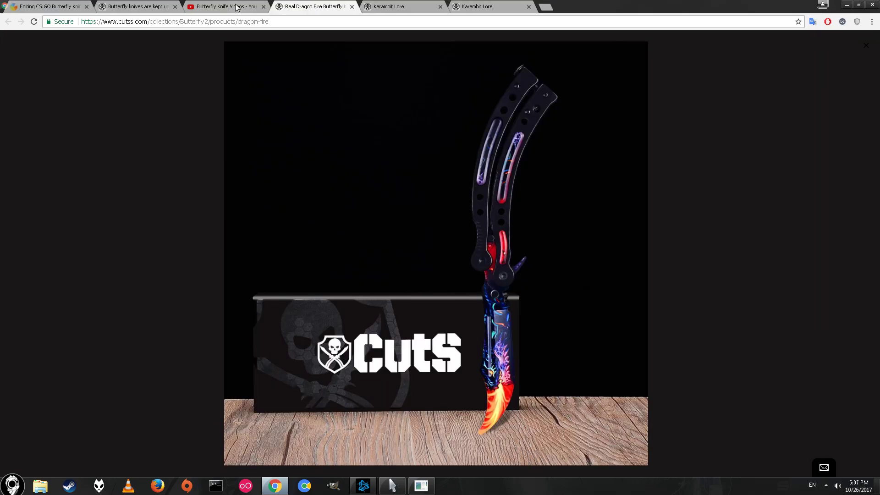
click(225, 6)
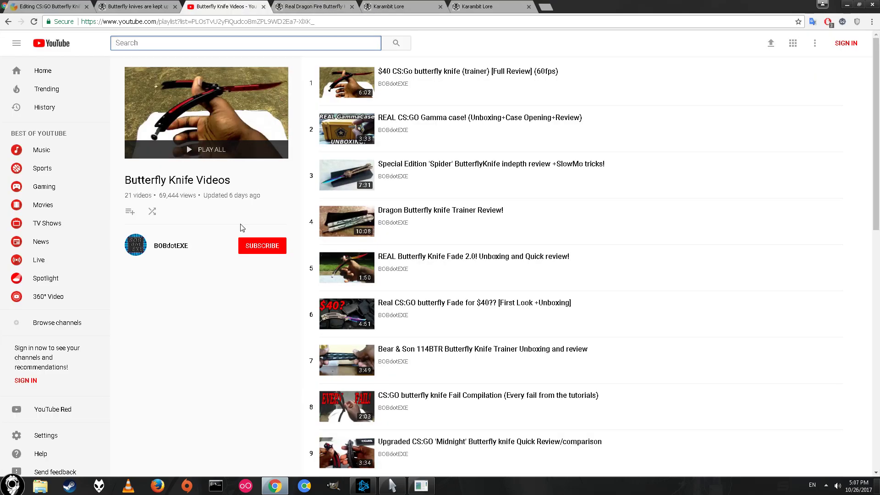